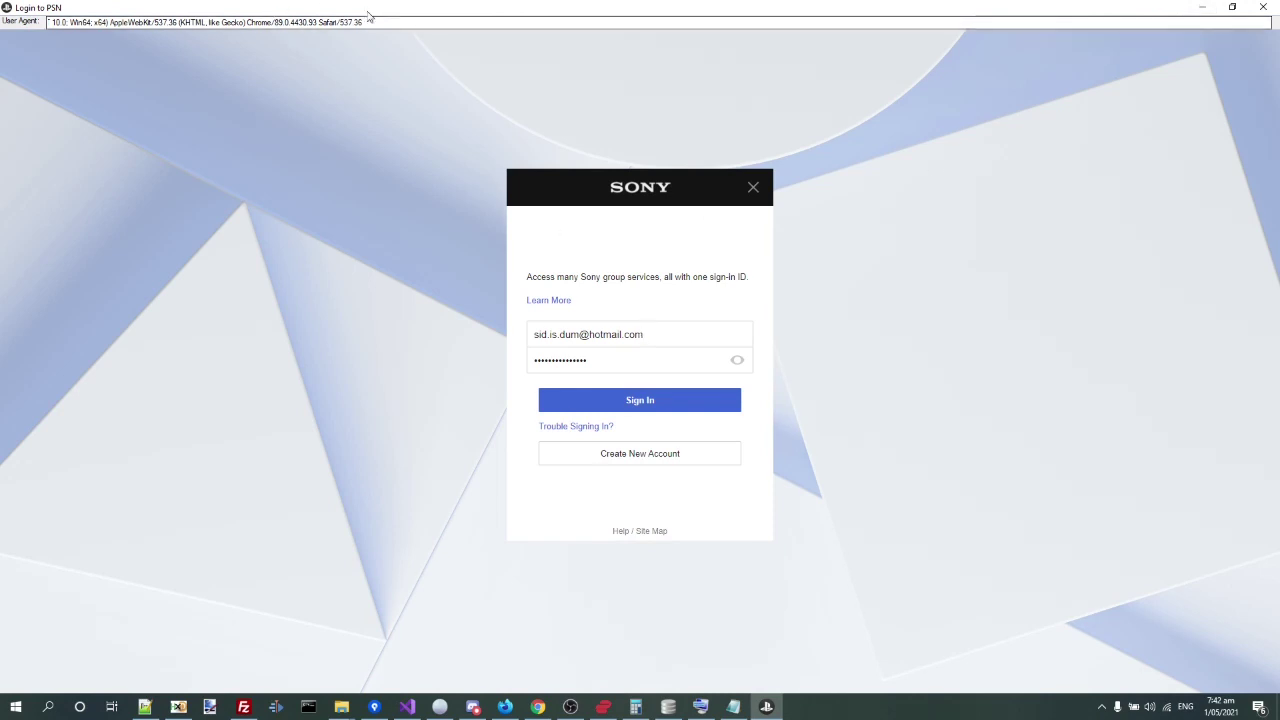
Set the user agent to "Mozilla/5.0 (Windows NT 10.0; Win64; x64) AppleWebKit/537.36 (KHTML, like Gecko) Chrome/89.0.4430.93 Safari/537.36".
{"action": "left_click", "coordinate": [368, 15]}
{"action": "key", "text": "ctrl+a"}
{"action": "type", "text": "Mozilla/5.0 (Windows NT 10.0; Win64; x64) AppleWebKit/537.36 (KHTML, like Gecko) Chrome/89.0.4430.93 Safari/537.36"}
{"action": "key", "text": "ctrl+a"}
{"action": "left_click", "coordinate": [566, 15]}
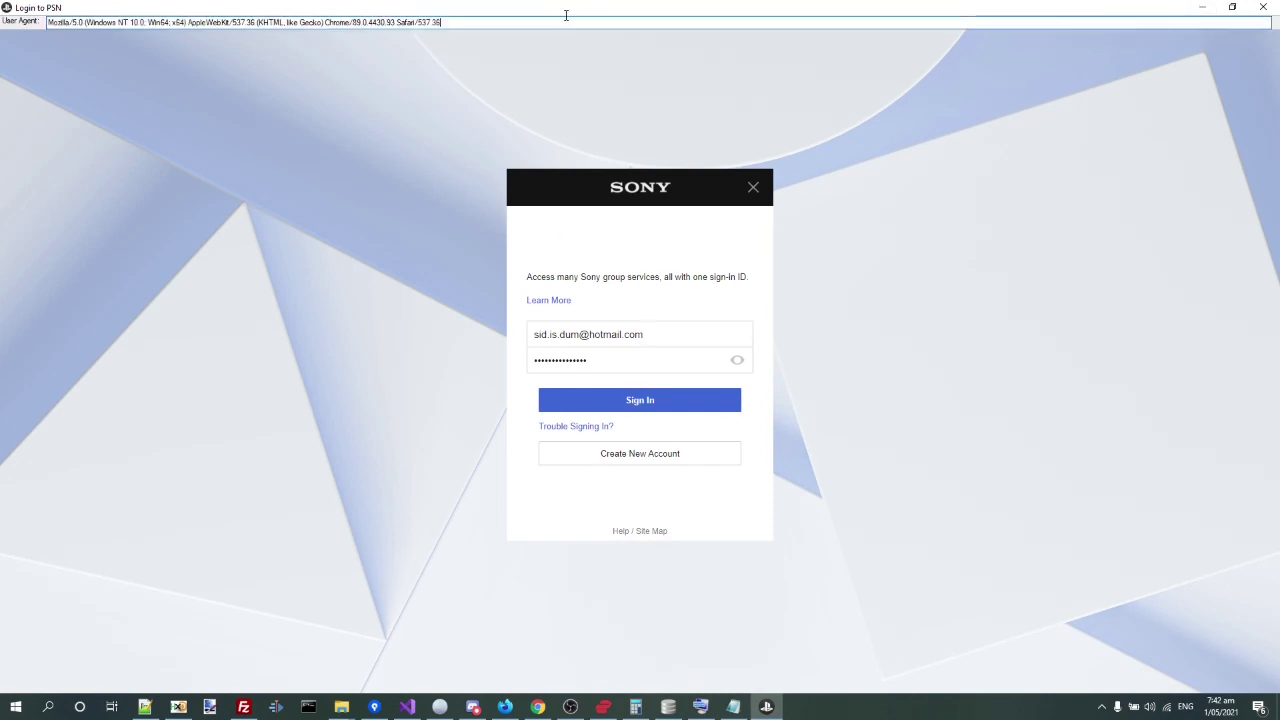
{"action": "left_click", "coordinate": [450, 186]}
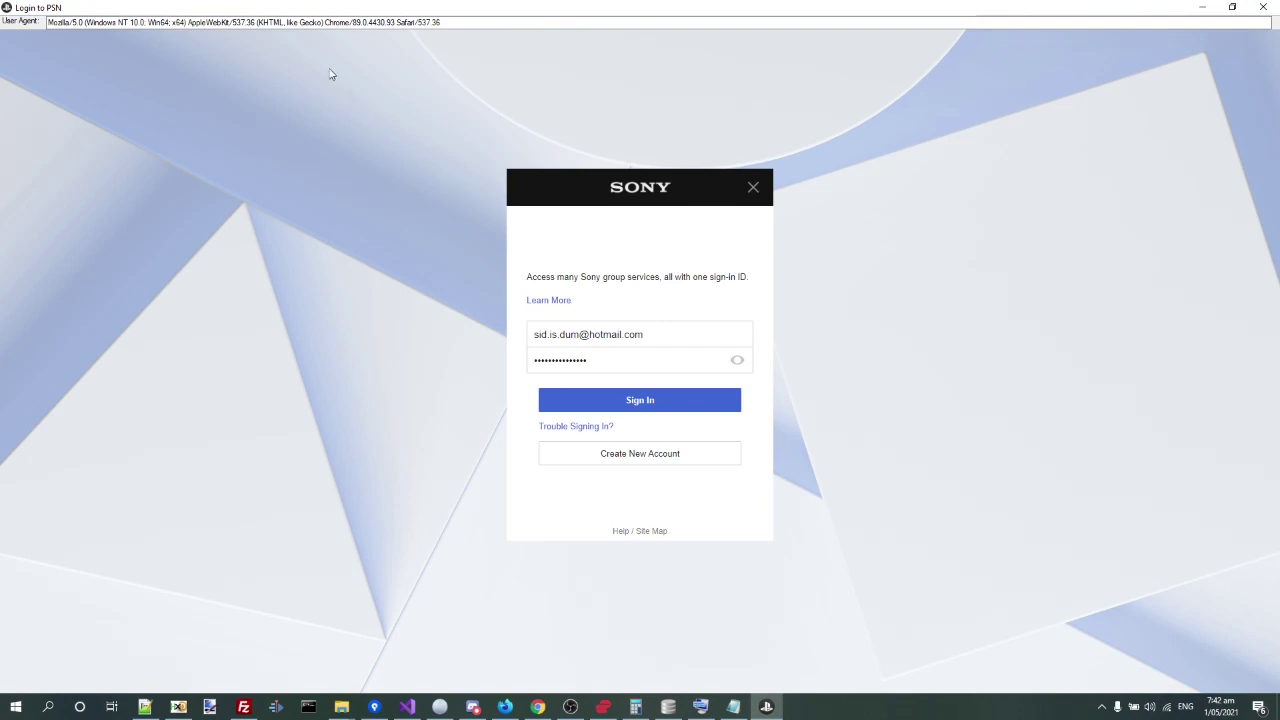
{"action": "left_click", "coordinate": [353, 26]}
{"action": "left_click_drag", "start_coordinate": [47, 22], "coordinate": [462, 4]}
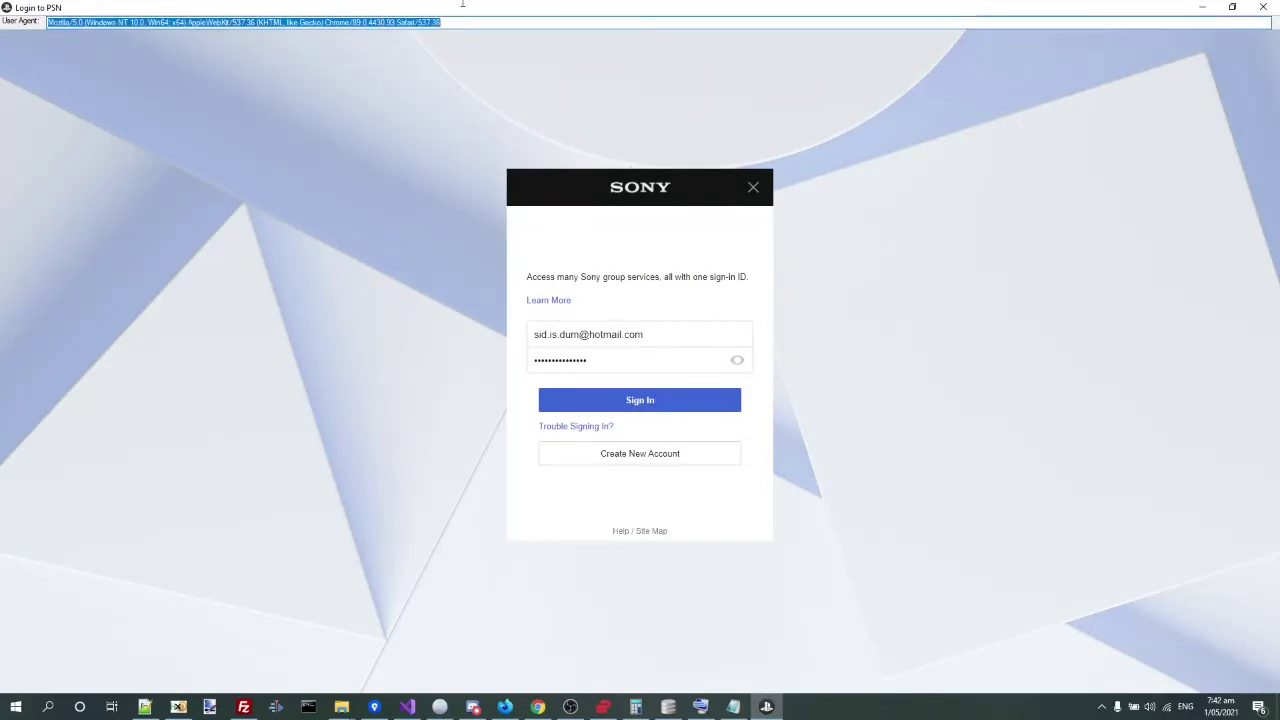
{"action": "left_click", "coordinate": [465, 20]}
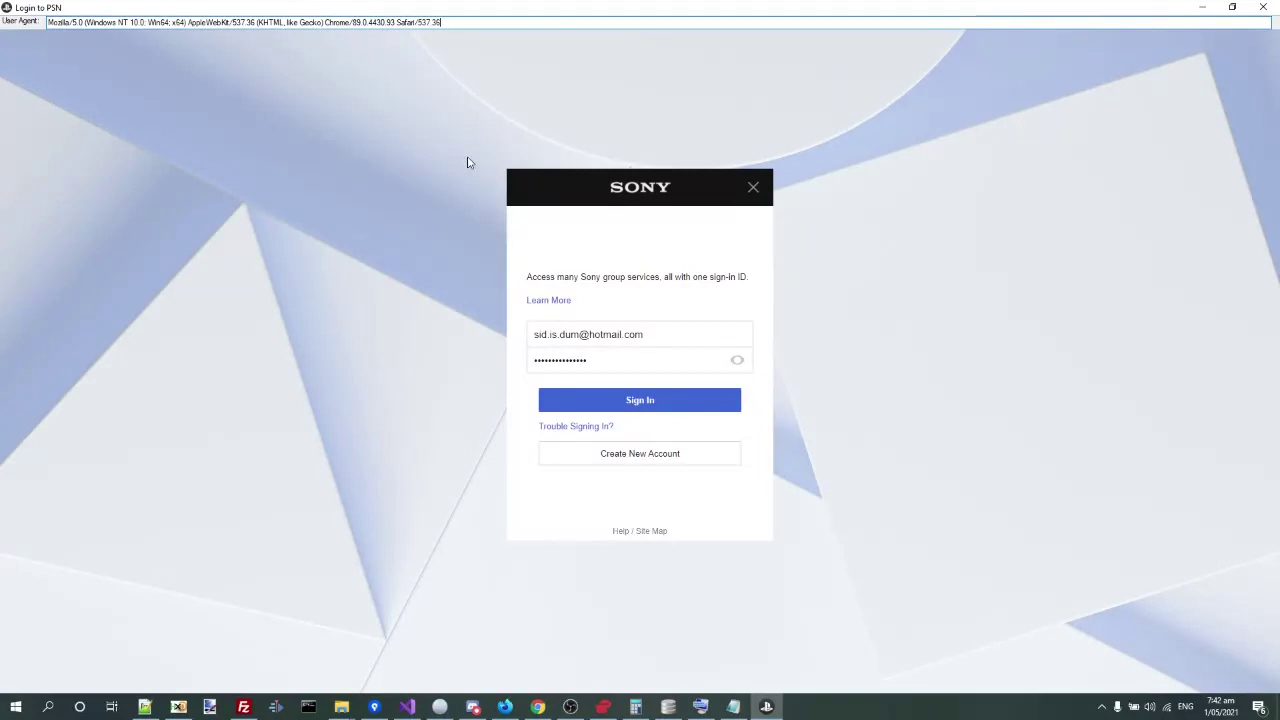
Change the Chrome version in the user agent string to 90.0.4430.93.
{"action": "left_click", "coordinate": [357, 22]}
{"action": "key", "text": "BackSpace"}
{"action": "type", "text": "9"}
{"action": "key", "text": "BackSpace"}
{"action": "type", "text": "0"}
Sign in to PSN with the e-mail and password already filled in.
{"action": "left_click", "coordinate": [614, 337]}
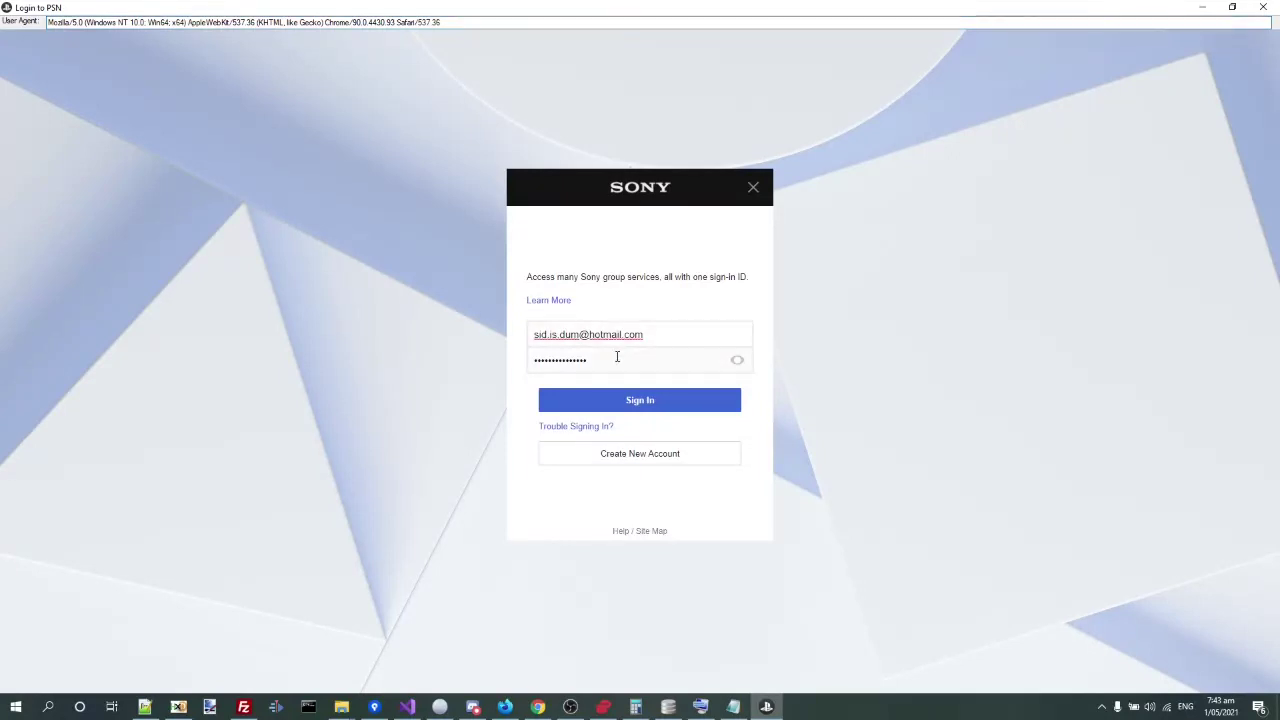
{"action": "left_click", "coordinate": [617, 357]}
{"action": "left_click", "coordinate": [682, 397]}
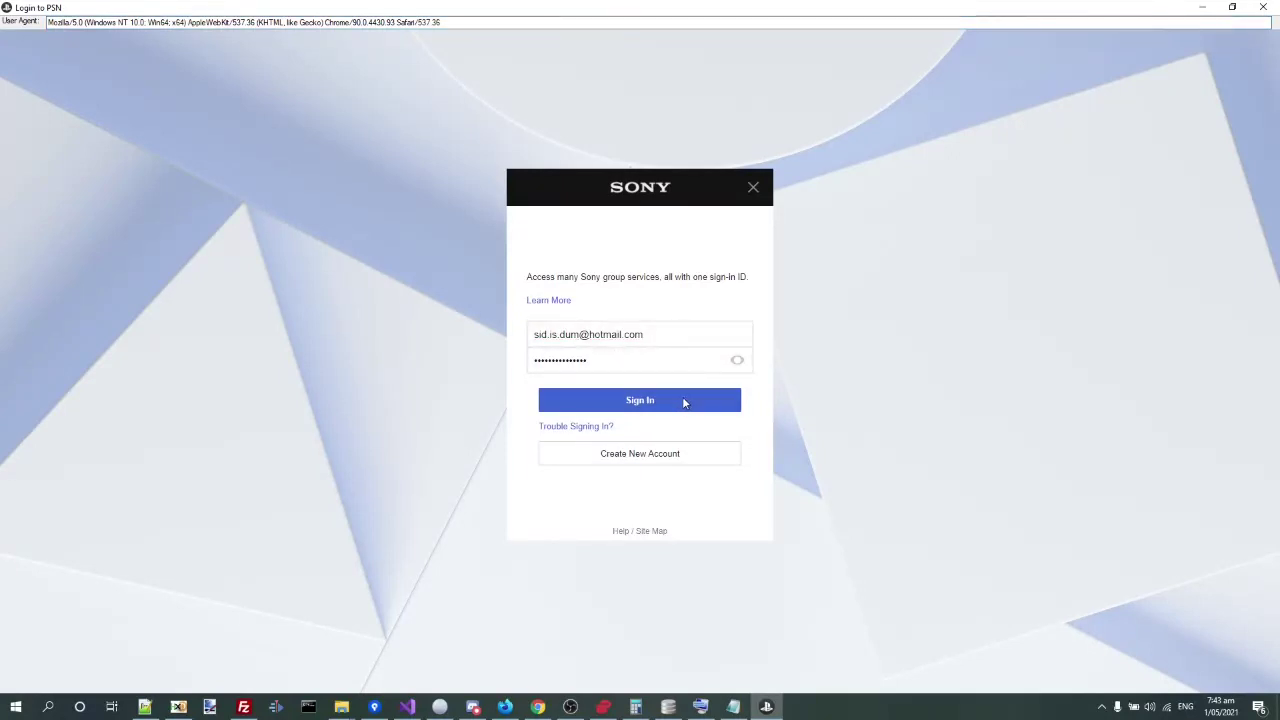
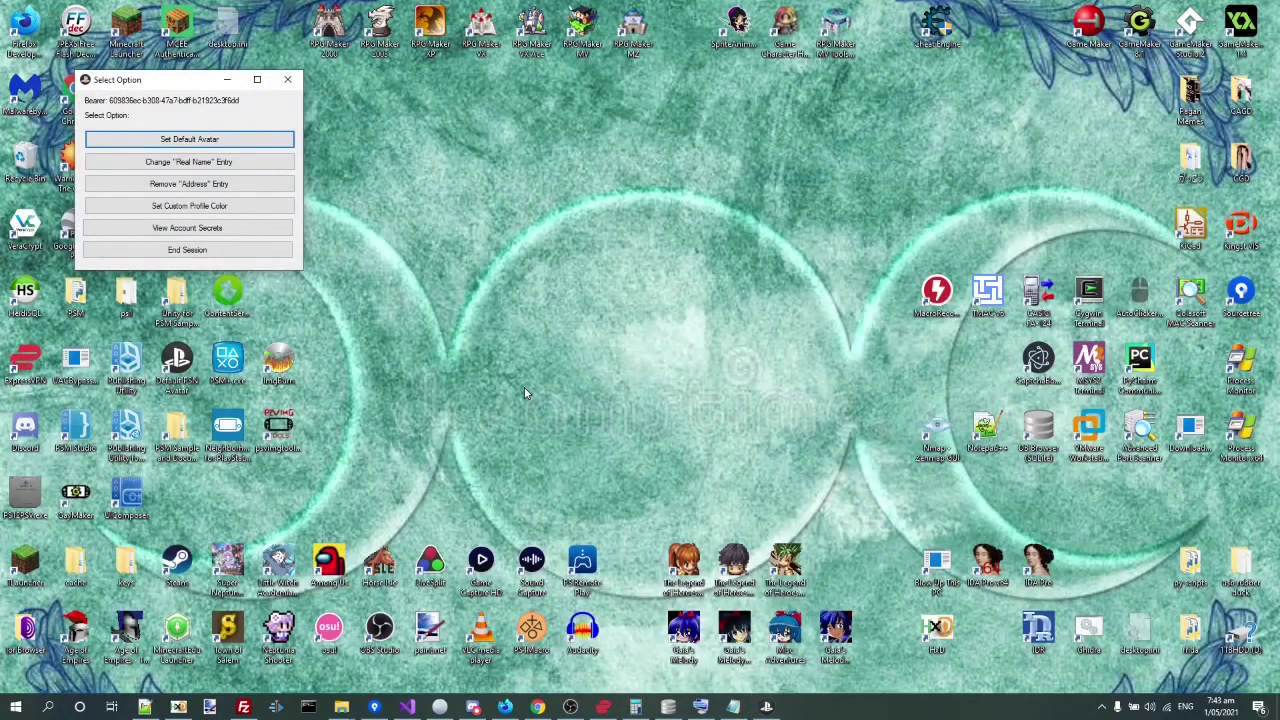
Open the account secrets and examine the date of birth, AID, UUID, CUUID and region fields.
{"action": "left_click", "coordinate": [283, 248]}
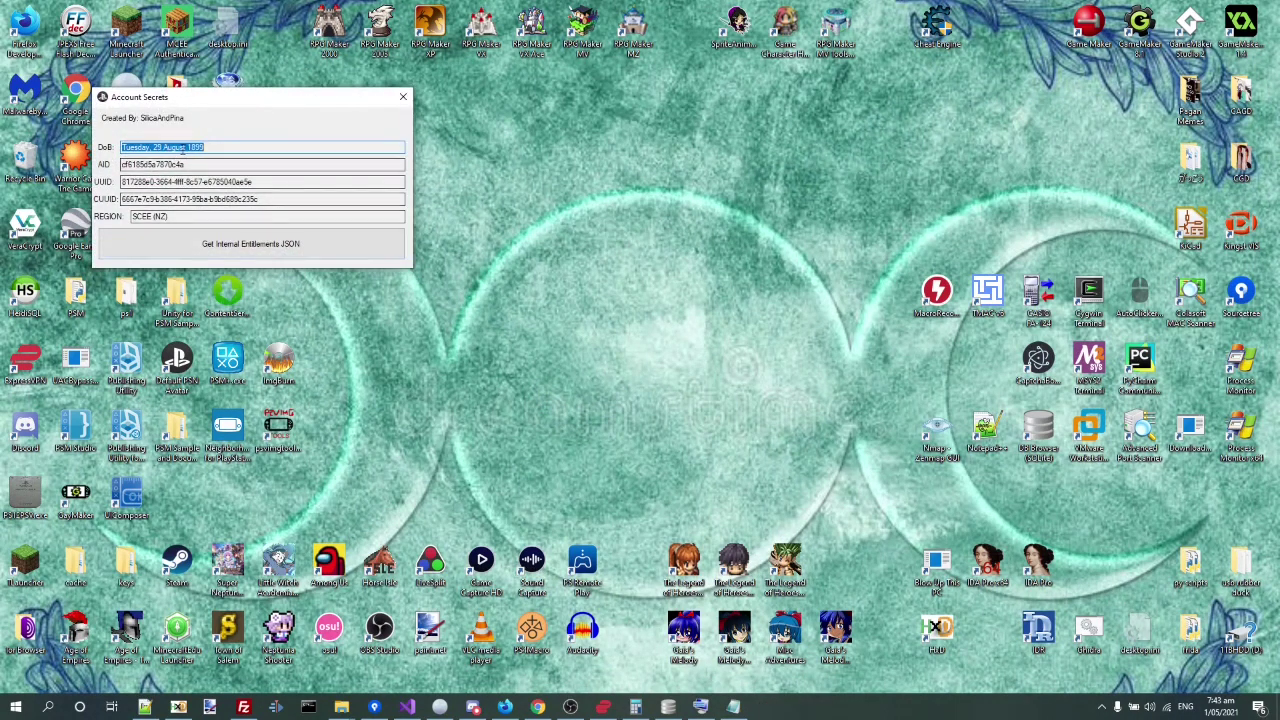
{"action": "left_click", "coordinate": [219, 148]}
{"action": "left_click", "coordinate": [216, 163]}
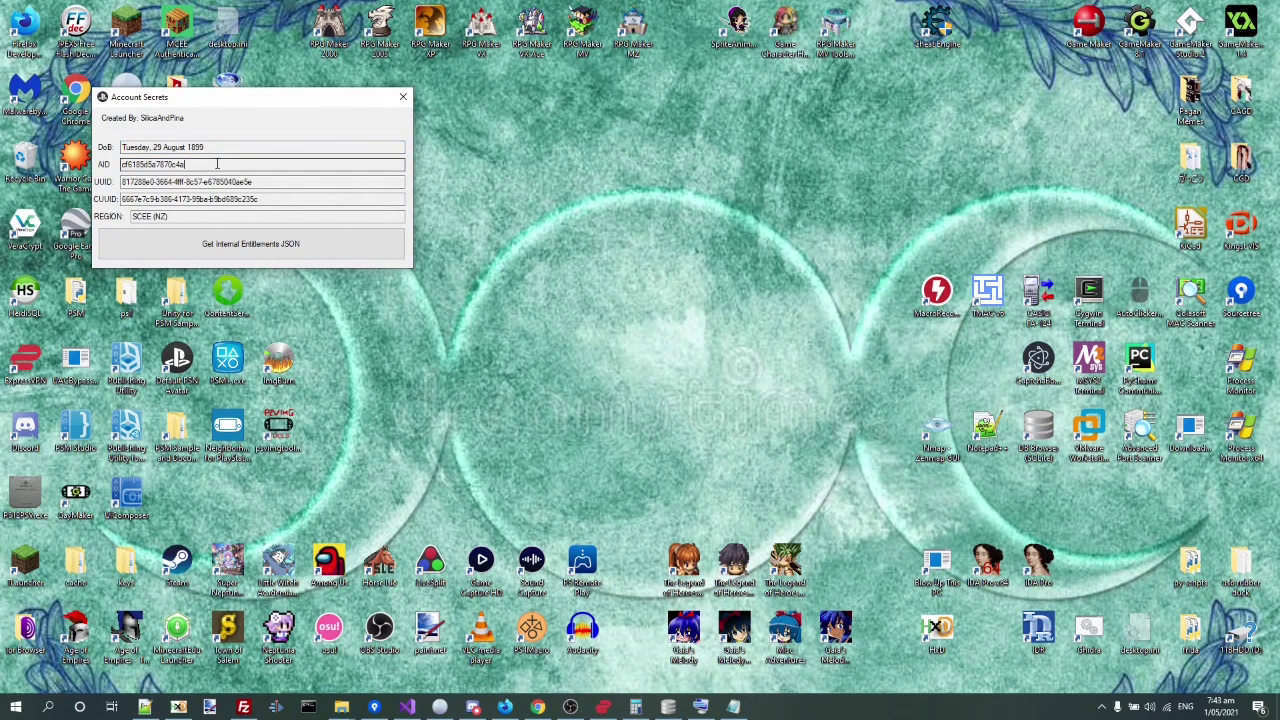
{"action": "left_click", "coordinate": [254, 182]}
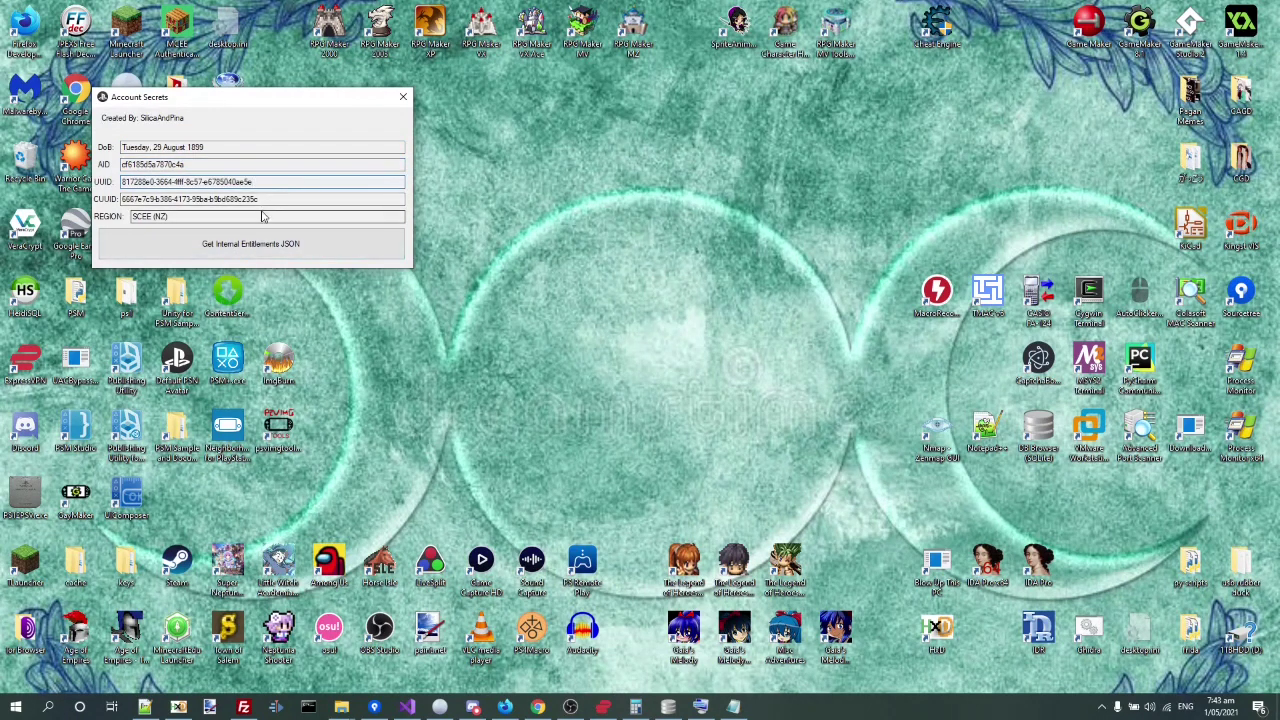
{"action": "left_click", "coordinate": [264, 199]}
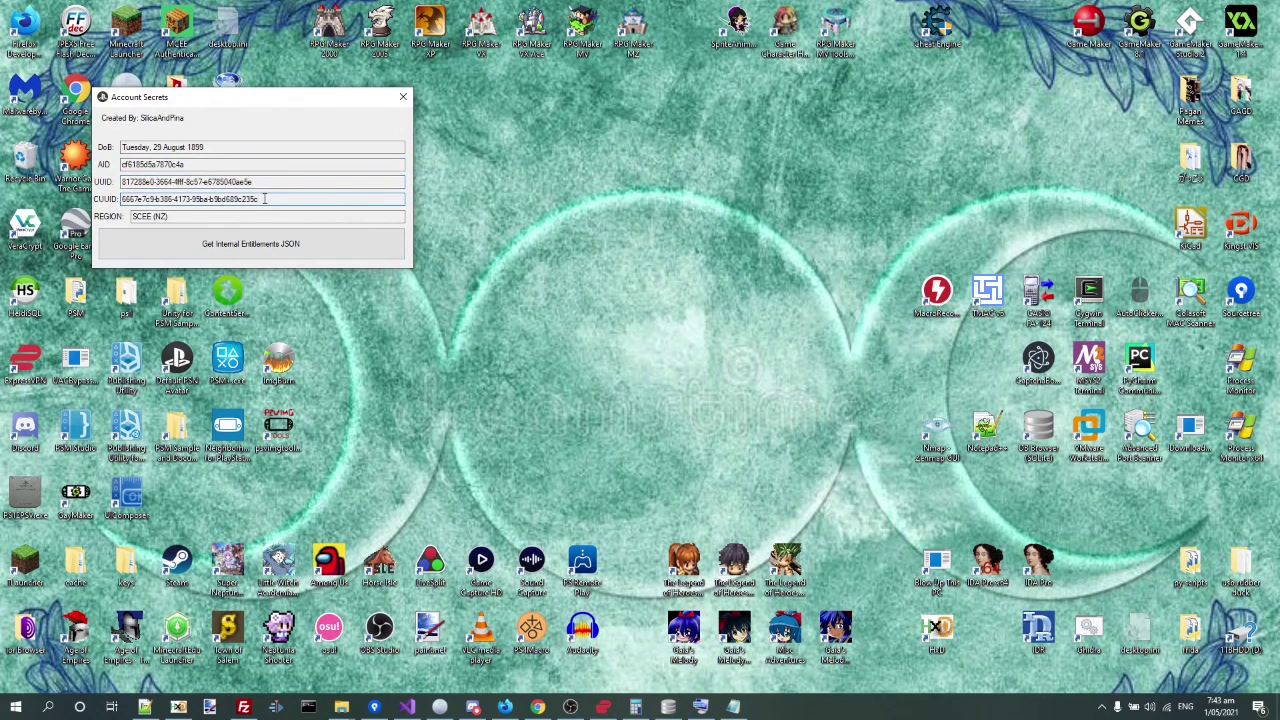
{"action": "left_click_drag", "start_coordinate": [264, 199], "coordinate": [186, 199]}
{"action": "left_click", "coordinate": [224, 216]}
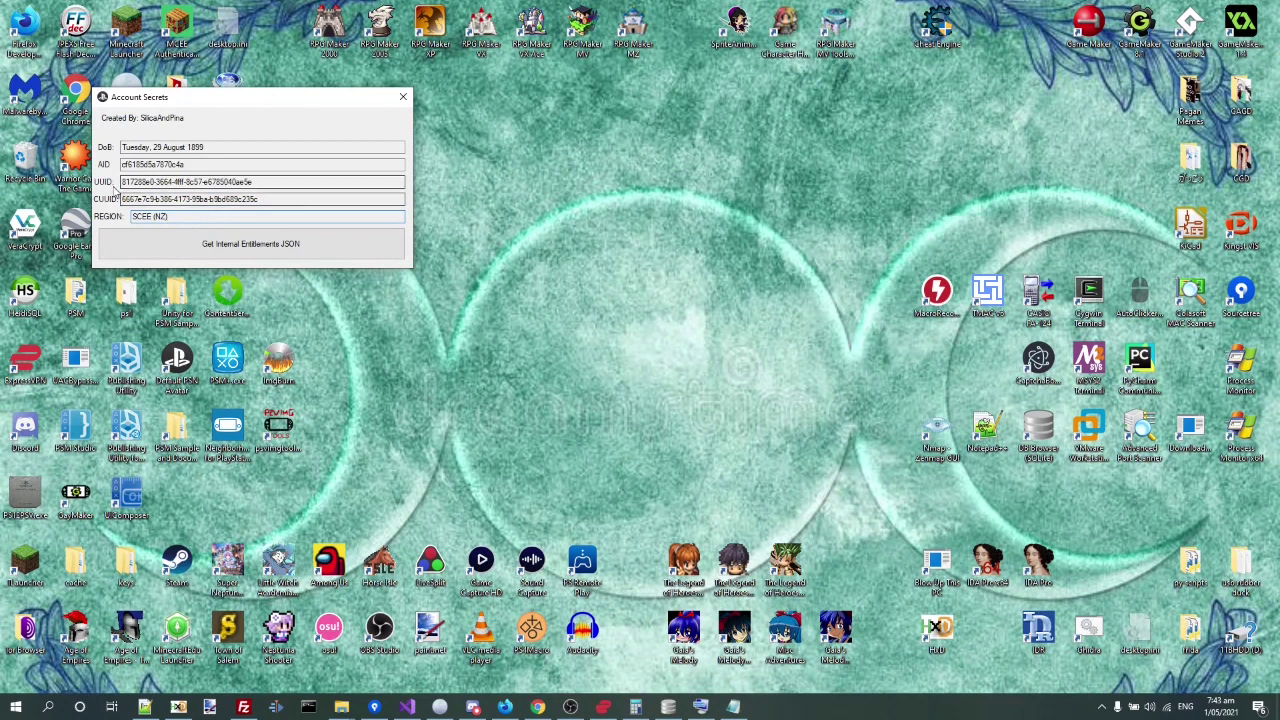
{"action": "double_click", "coordinate": [142, 216]}
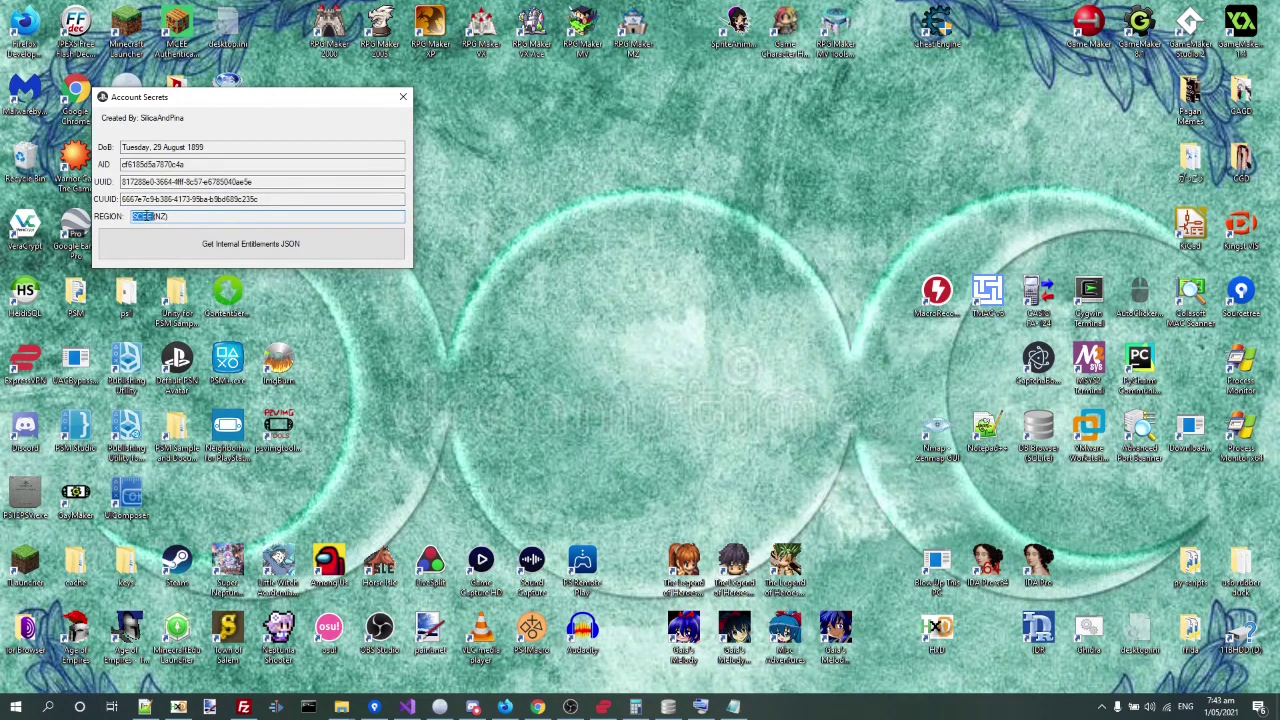
{"action": "left_click_drag", "start_coordinate": [170, 216], "coordinate": [155, 218]}
{"action": "left_click", "coordinate": [207, 216]}
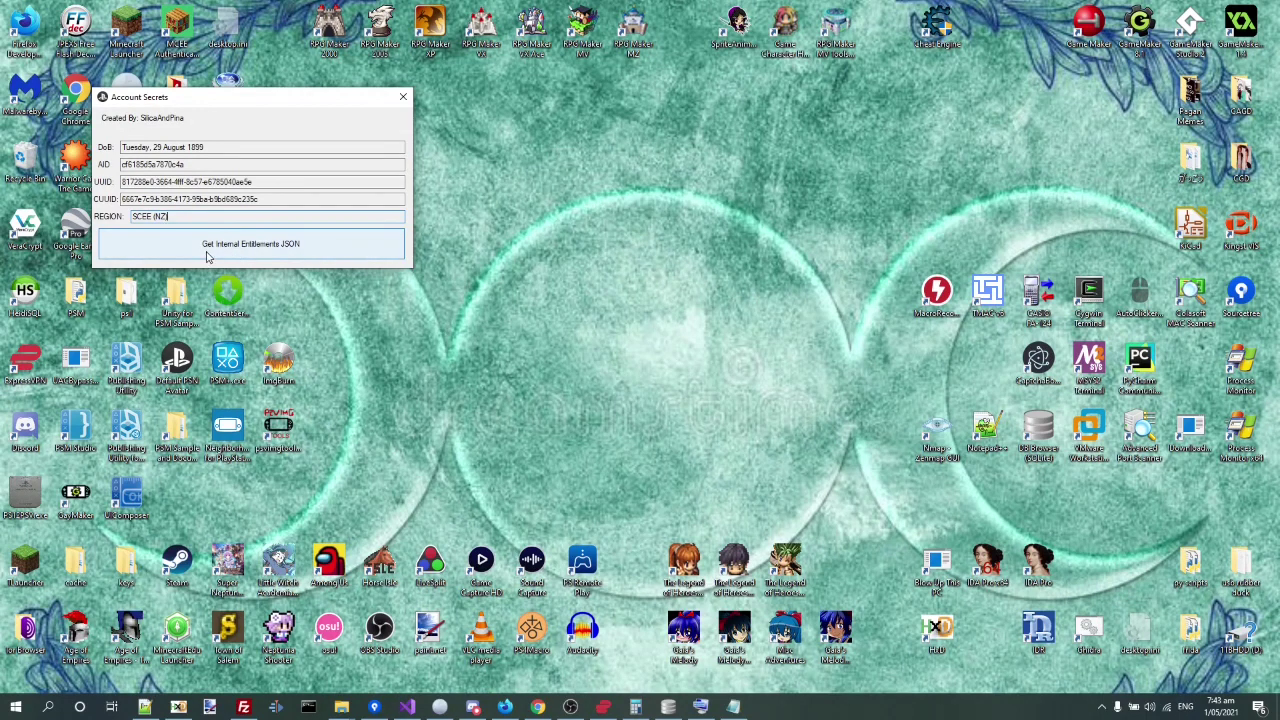
Export the internal entitlements JSON to the Desktop as internal_entitlements.json.
{"action": "left_click", "coordinate": [207, 257]}
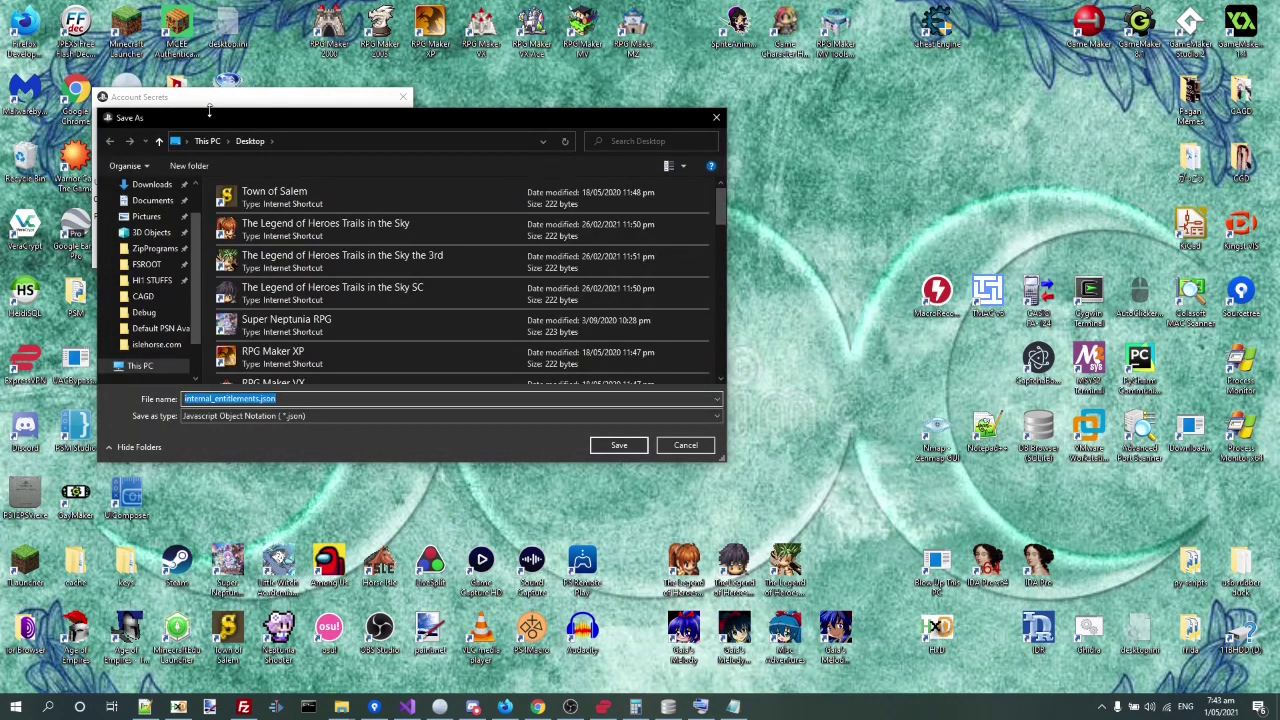
{"action": "left_click_drag", "start_coordinate": [207, 122], "coordinate": [567, 210]}
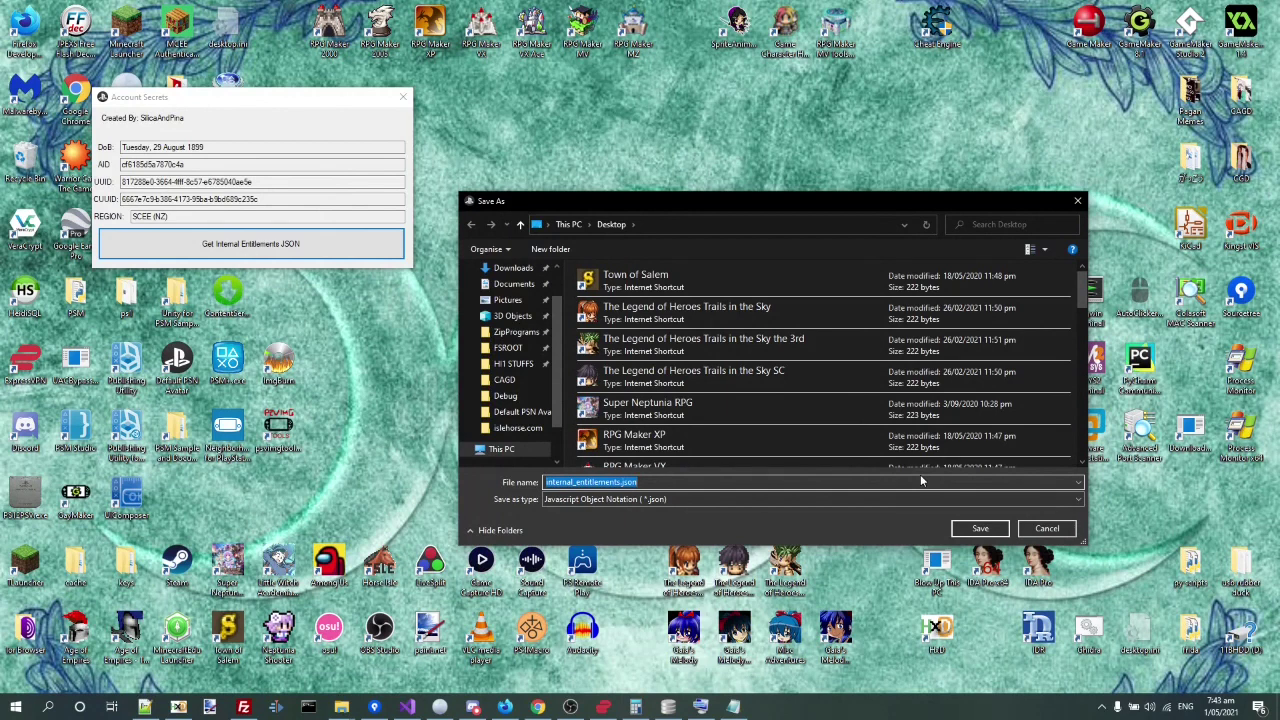
{"action": "left_click", "coordinate": [975, 529]}
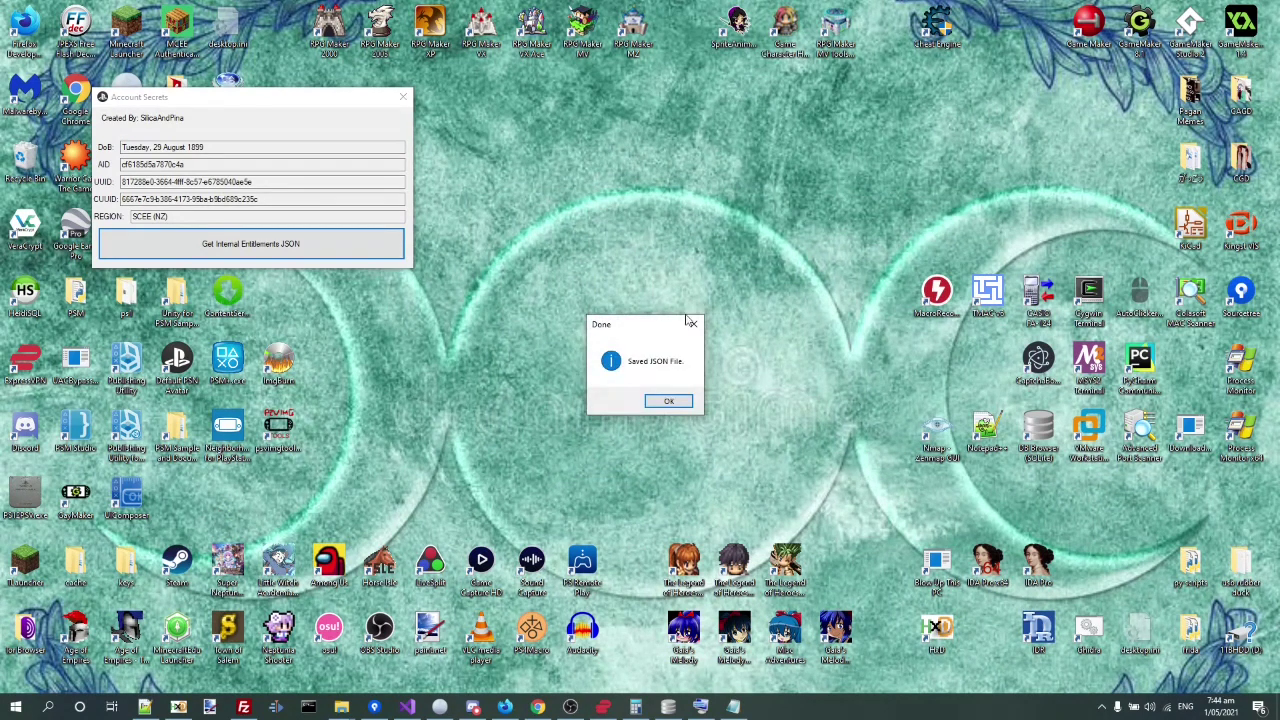
{"action": "left_click", "coordinate": [669, 401]}
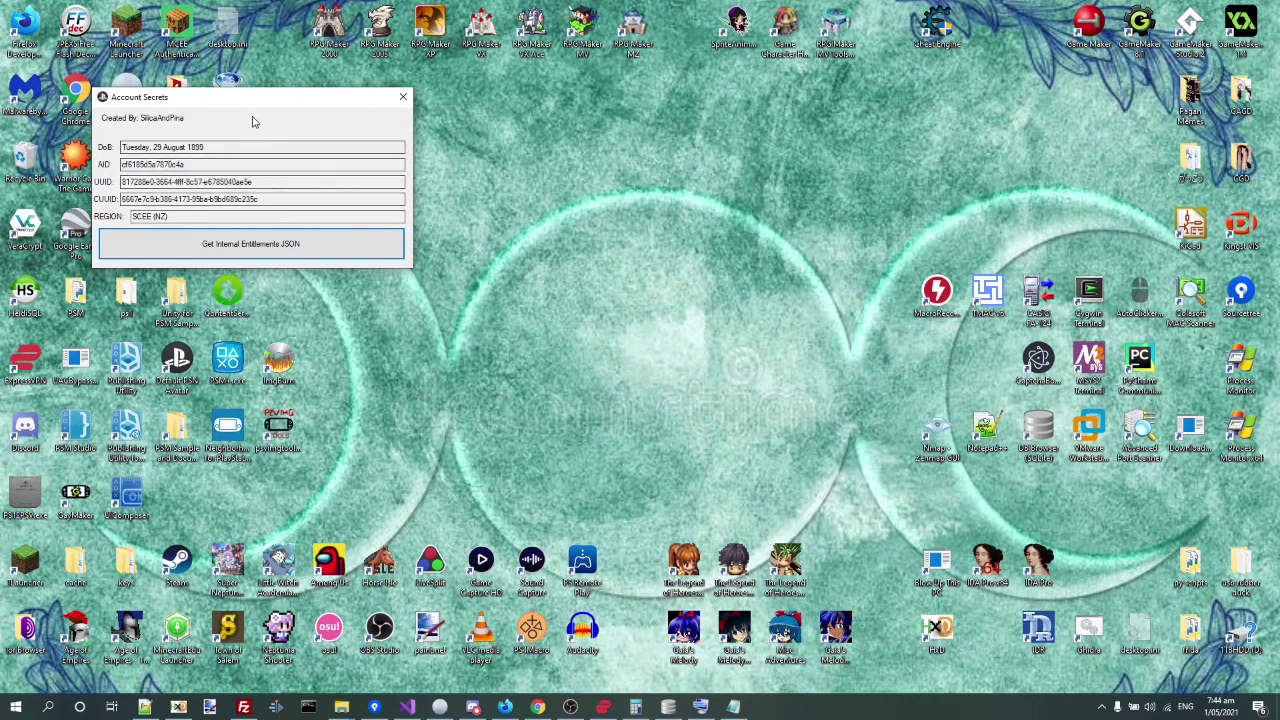
Move the Account Secrets window off the desktop icons and check the properties of internal_entitlements.json.
{"action": "left_click_drag", "start_coordinate": [224, 99], "coordinate": [658, 120]}
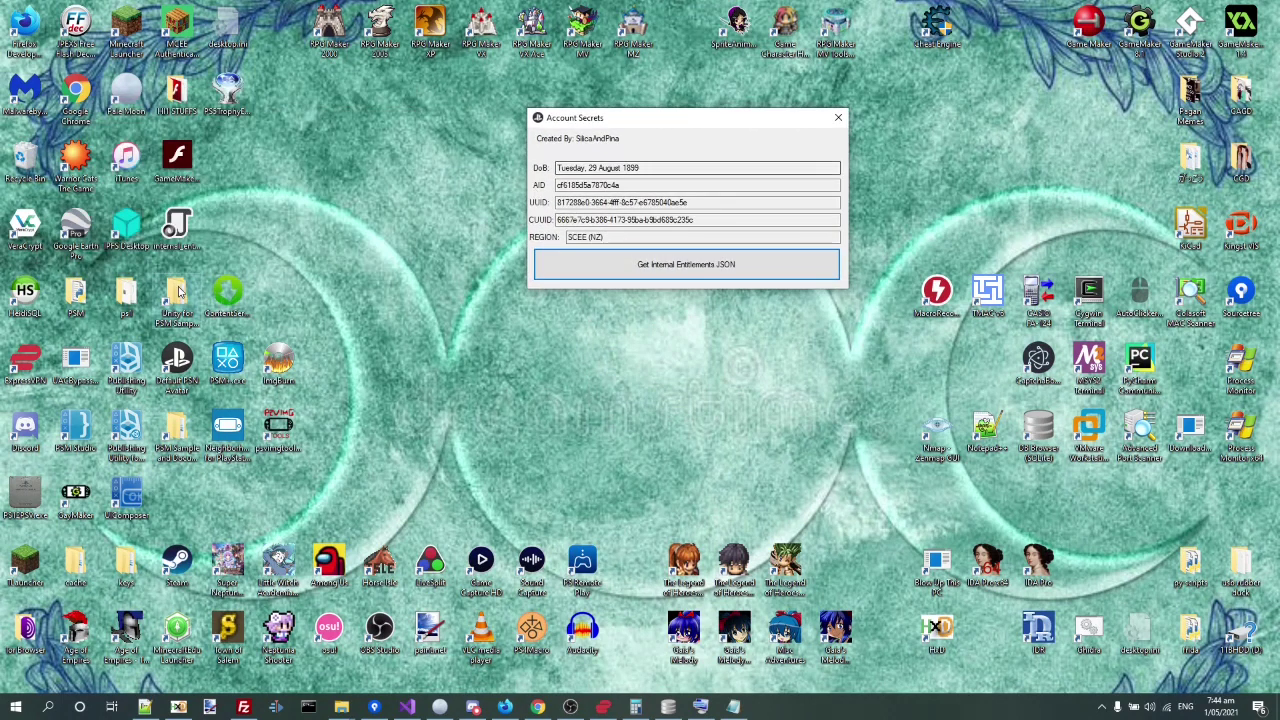
{"action": "left_click", "coordinate": [184, 217]}
{"action": "right_click", "coordinate": [184, 217]}
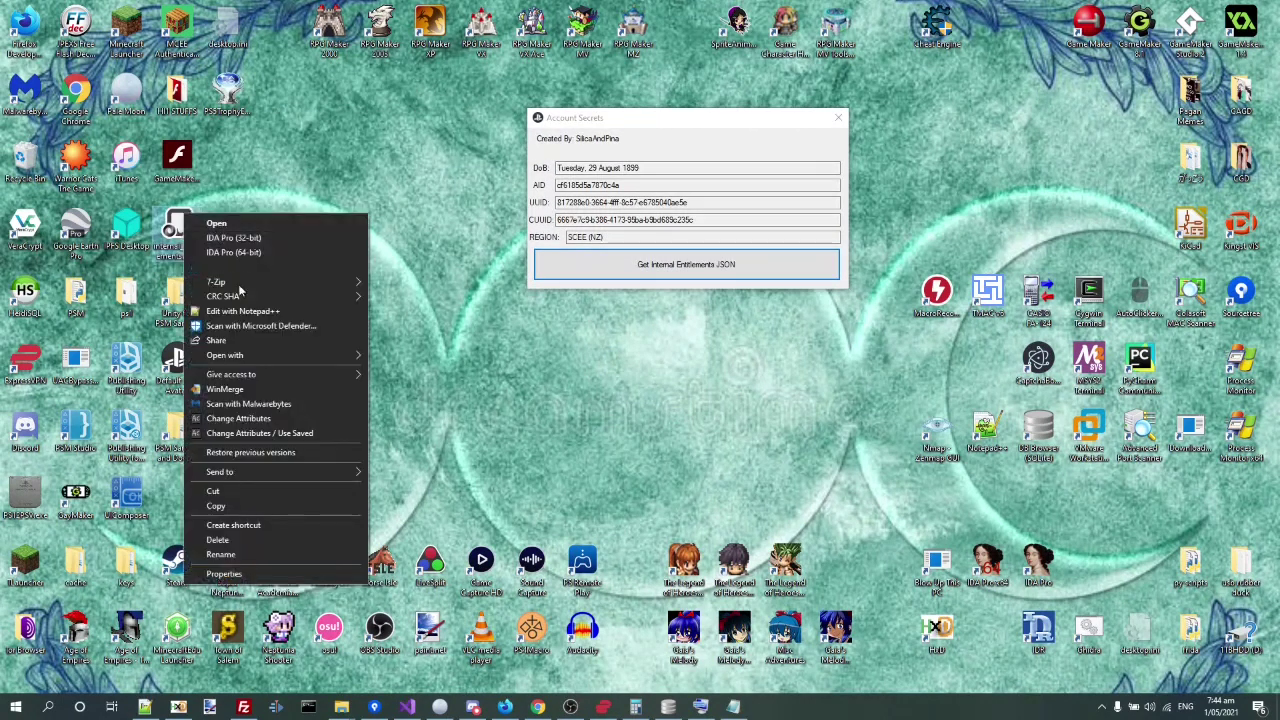
{"action": "left_click", "coordinate": [266, 577]}
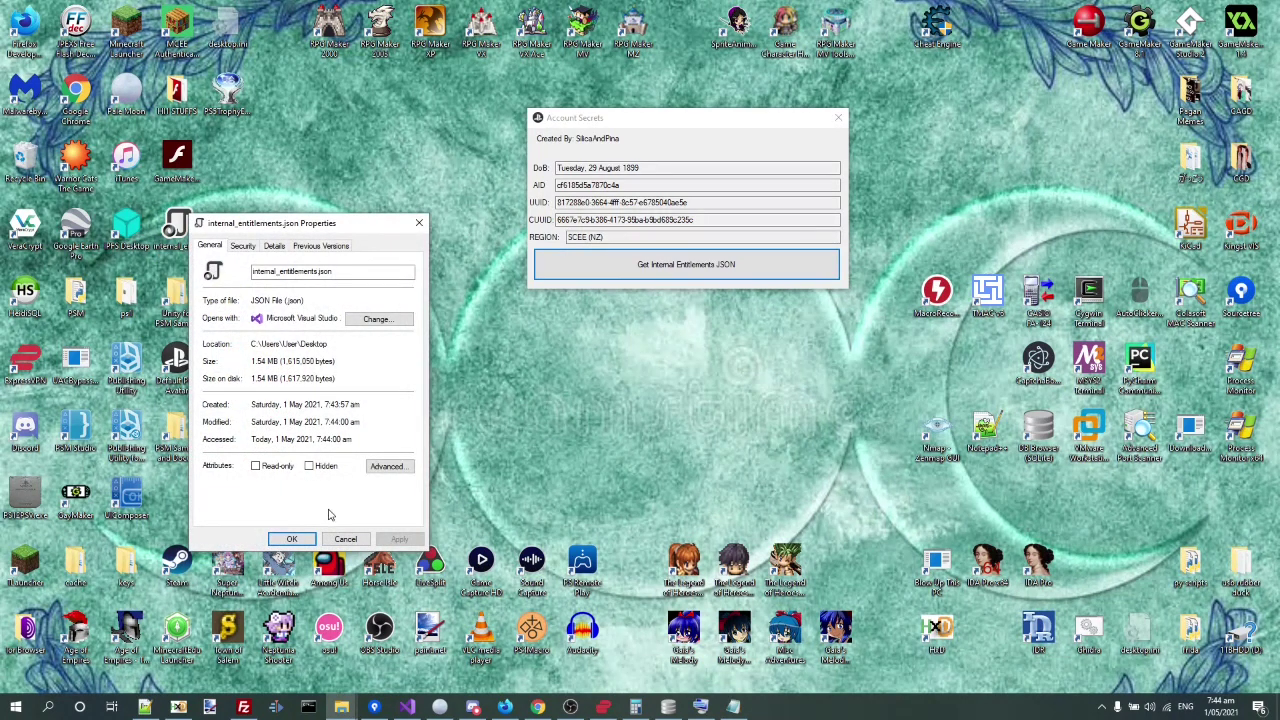
{"action": "left_click", "coordinate": [343, 540]}
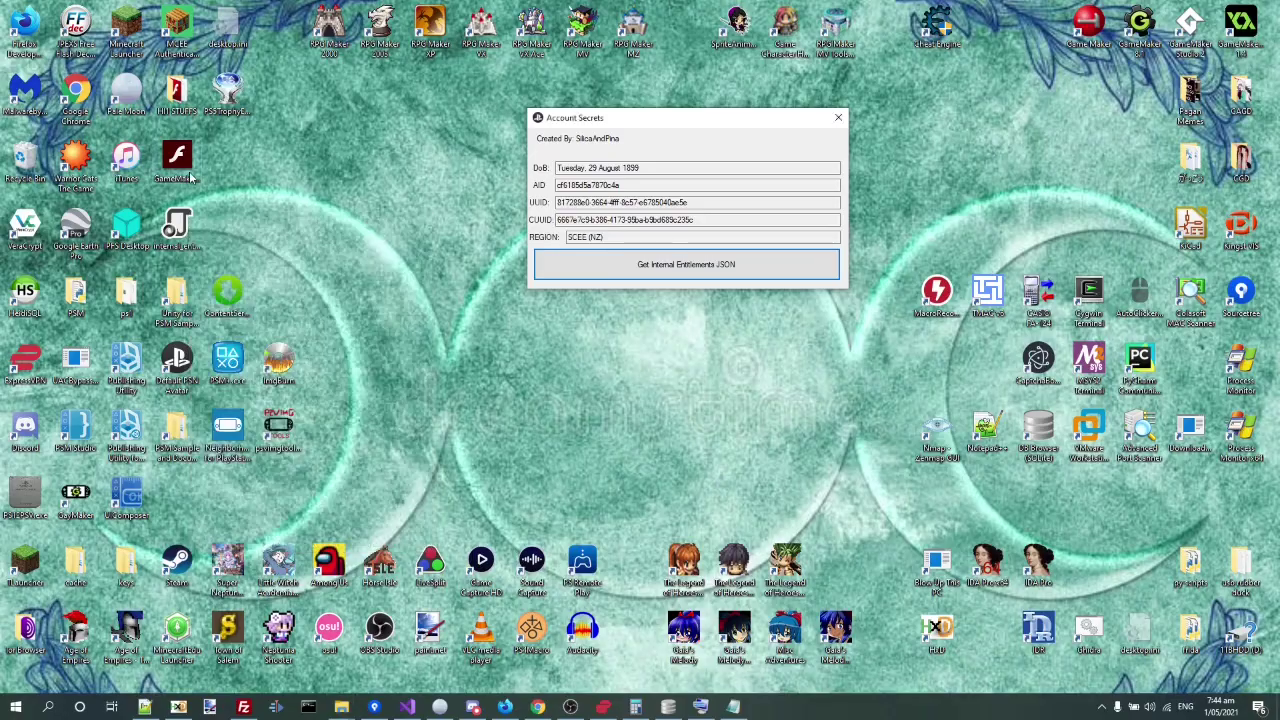
Switch to the JSON Formatter & Validator page in Chrome and load internal_entitlements.json from the Desktop.
{"action": "key", "text": "alt+Tab"}
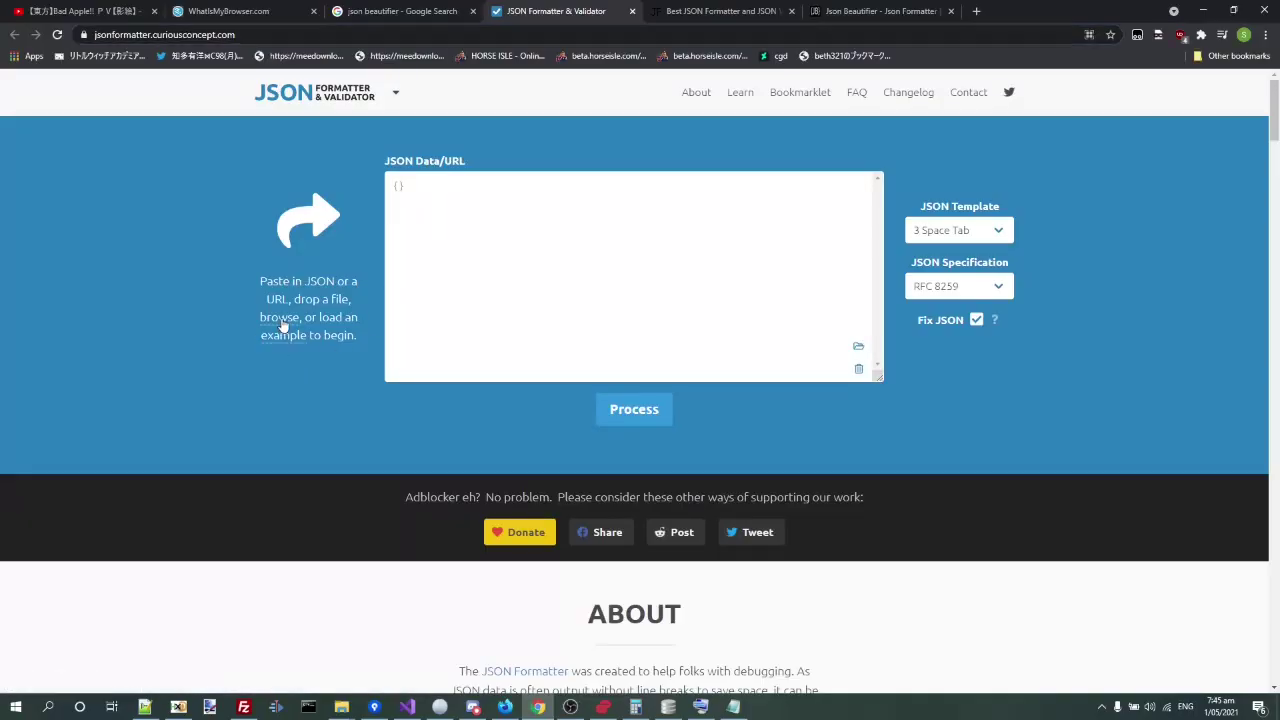
{"action": "left_click", "coordinate": [280, 318]}
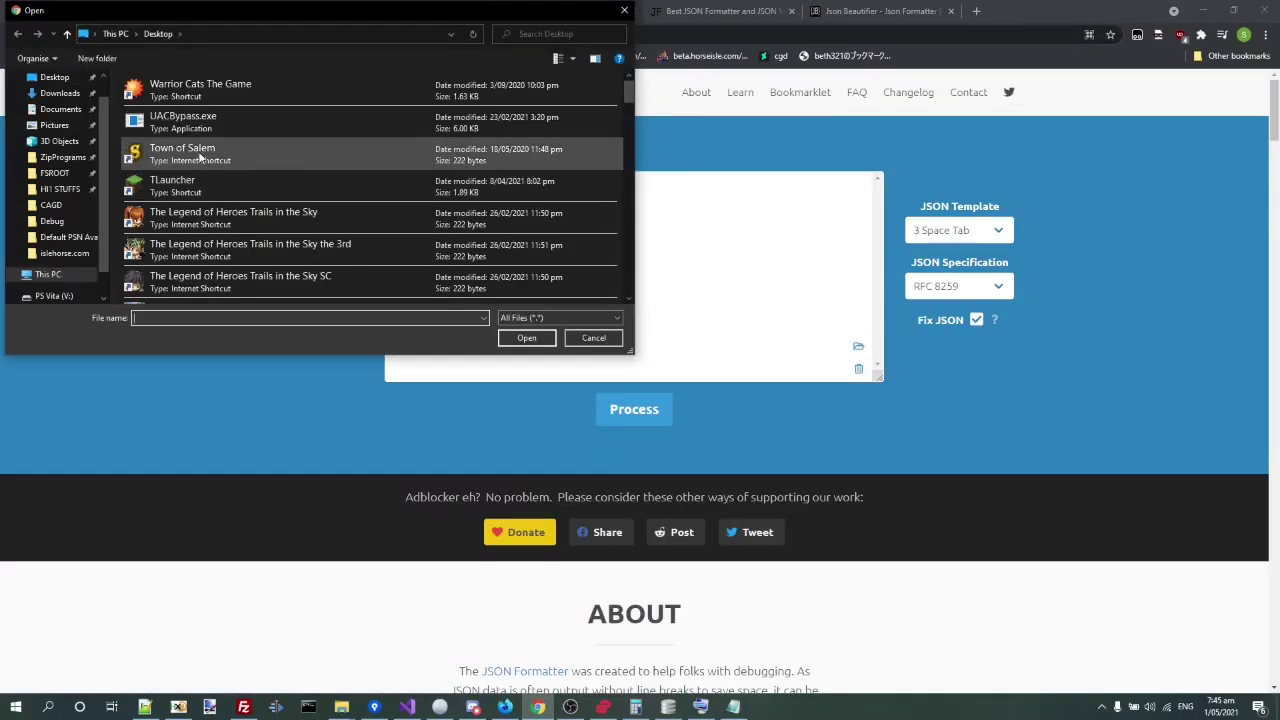
{"action": "scroll", "coordinate": [203, 172], "scroll_direction": "up", "scroll_amount": 10}
{"action": "scroll", "coordinate": [203, 172], "scroll_direction": "up", "scroll_amount": 2}
{"action": "left_click", "coordinate": [203, 172]}
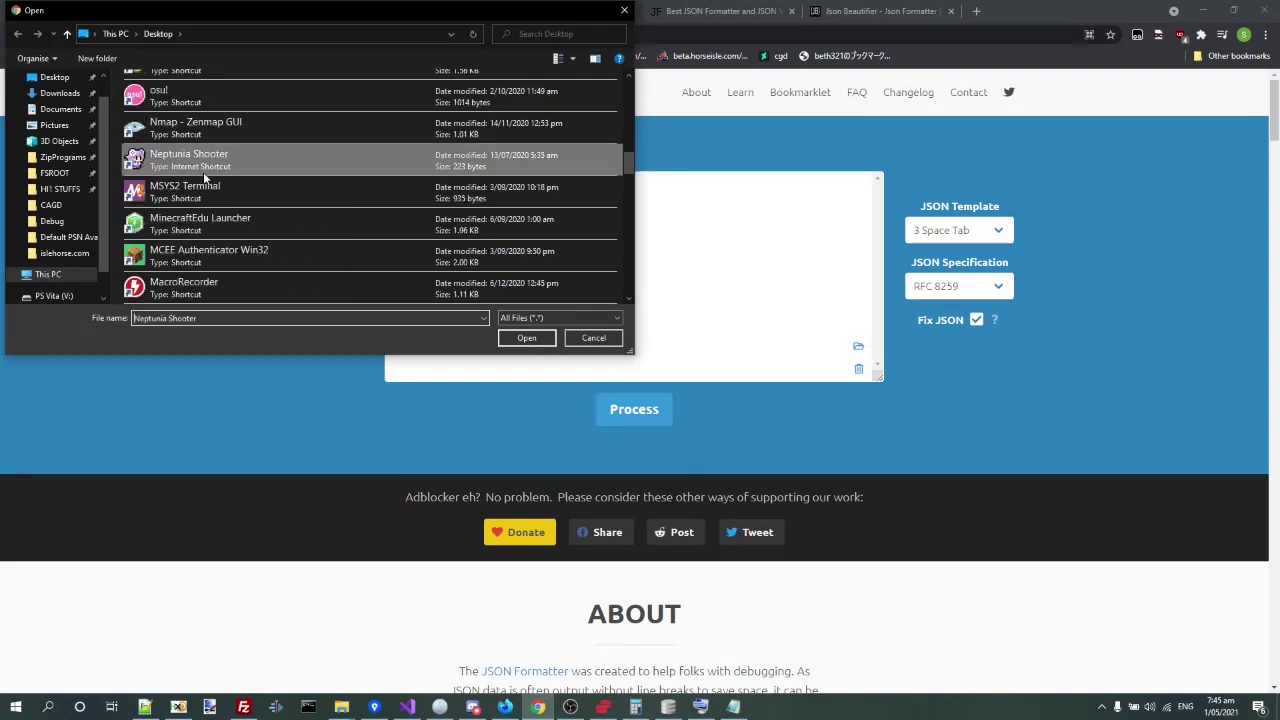
{"action": "scroll", "coordinate": [204, 175], "scroll_direction": "down", "scroll_amount": 15}
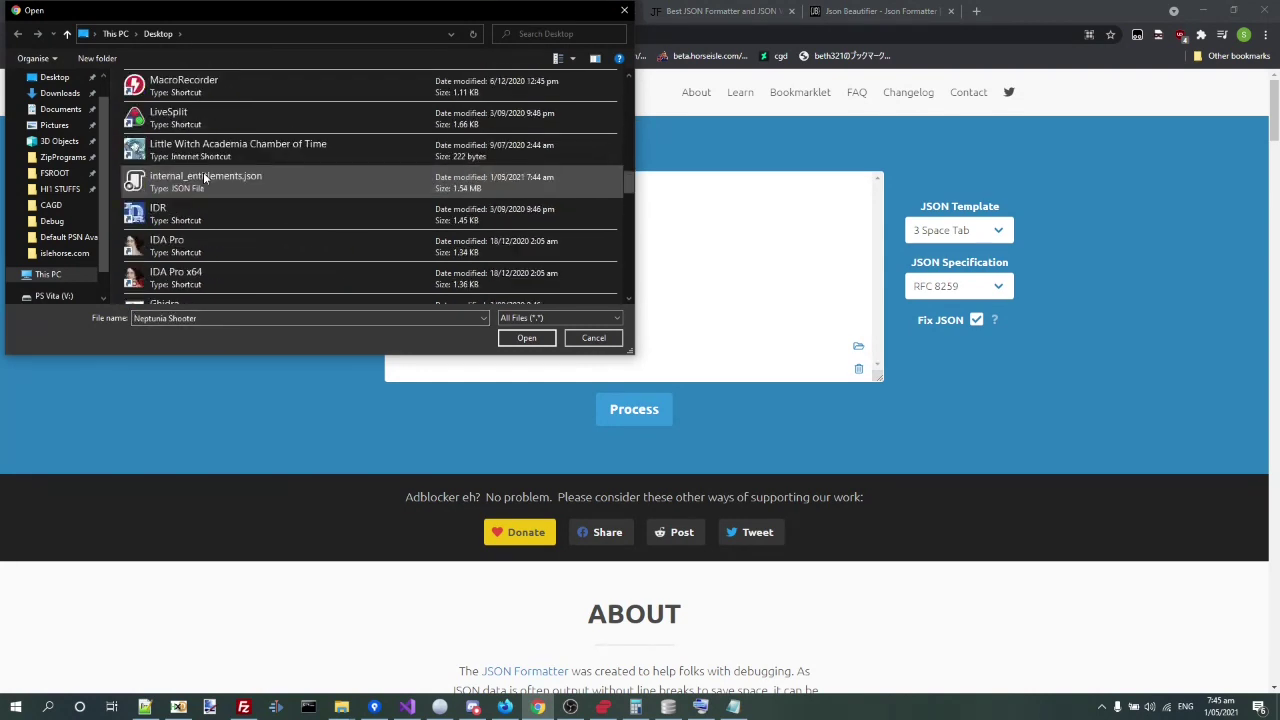
{"action": "scroll", "coordinate": [204, 178], "scroll_direction": "up", "scroll_amount": 5}
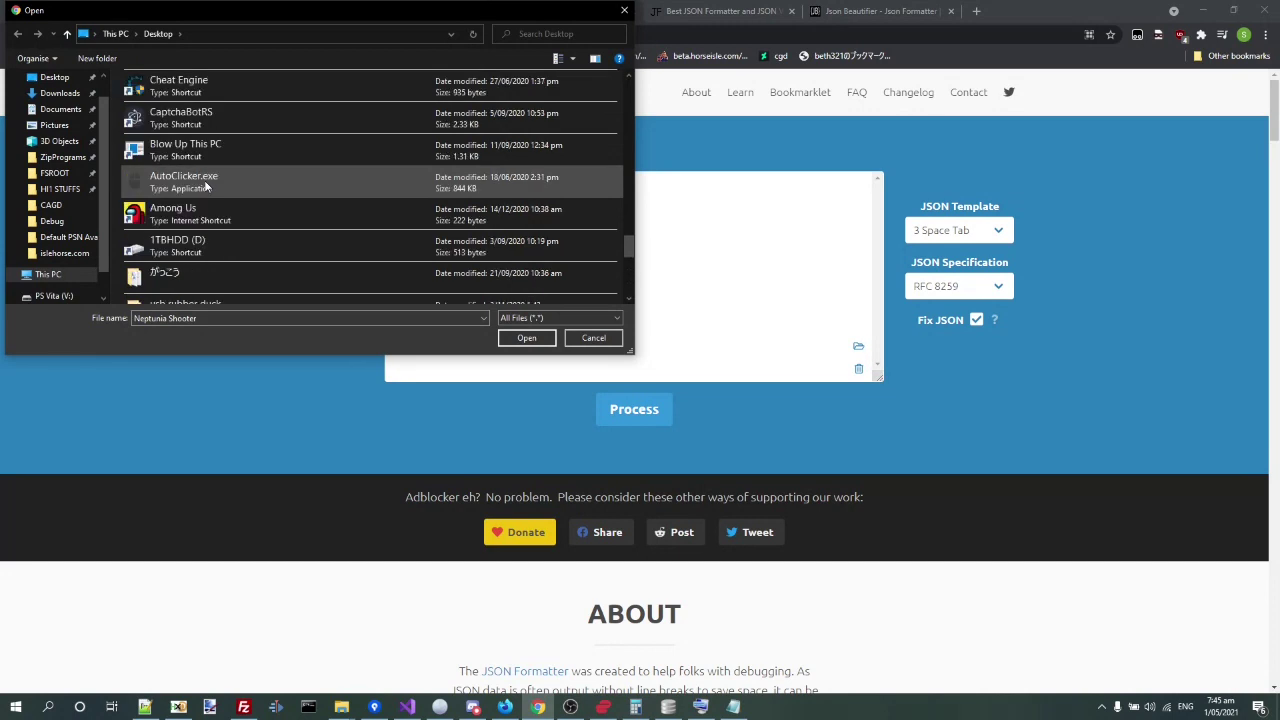
{"action": "scroll", "coordinate": [205, 185], "scroll_direction": "up", "scroll_amount": 5}
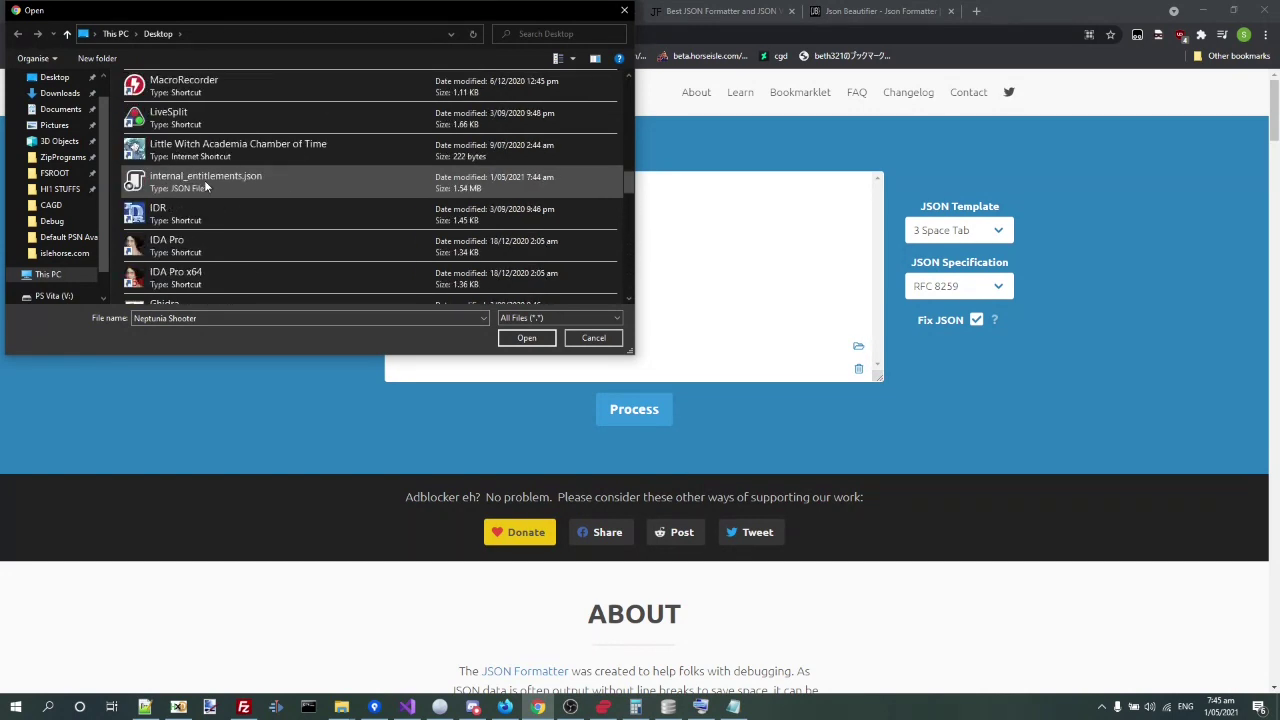
{"action": "double_click", "coordinate": [205, 182]}
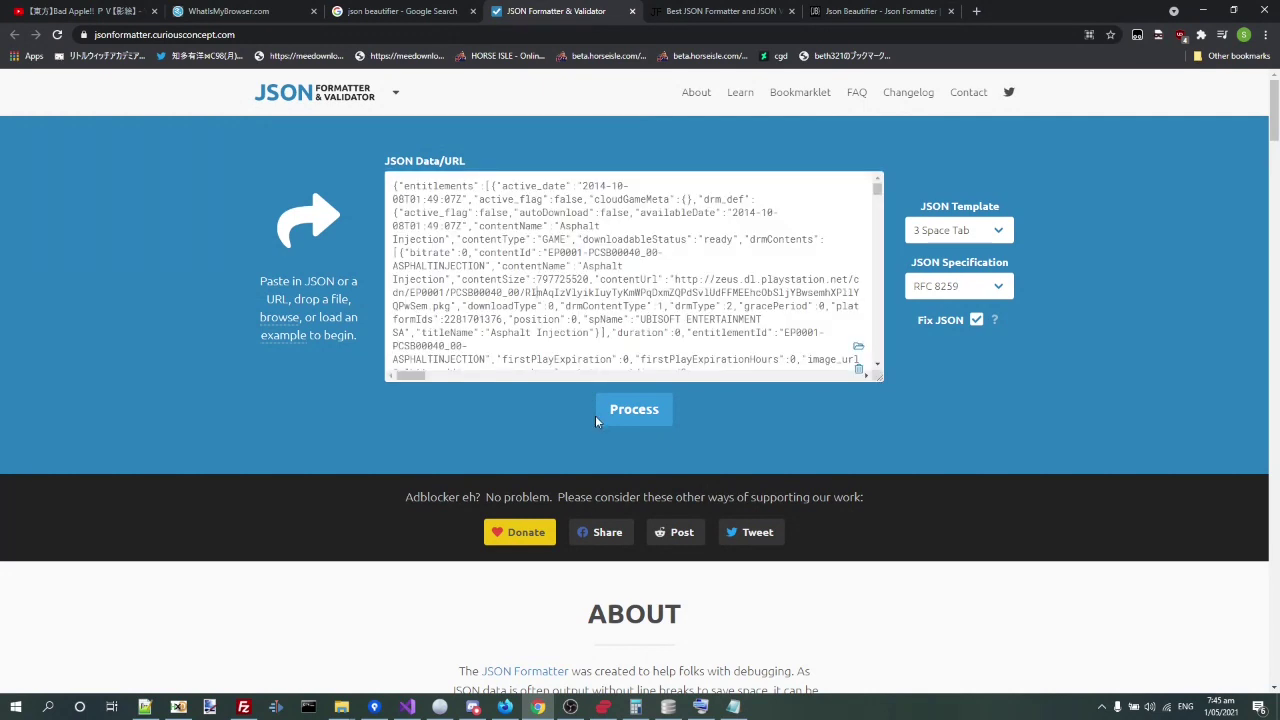
Process the loaded entitlements JSON and download the formatted result as a file.
{"action": "left_click", "coordinate": [619, 405]}
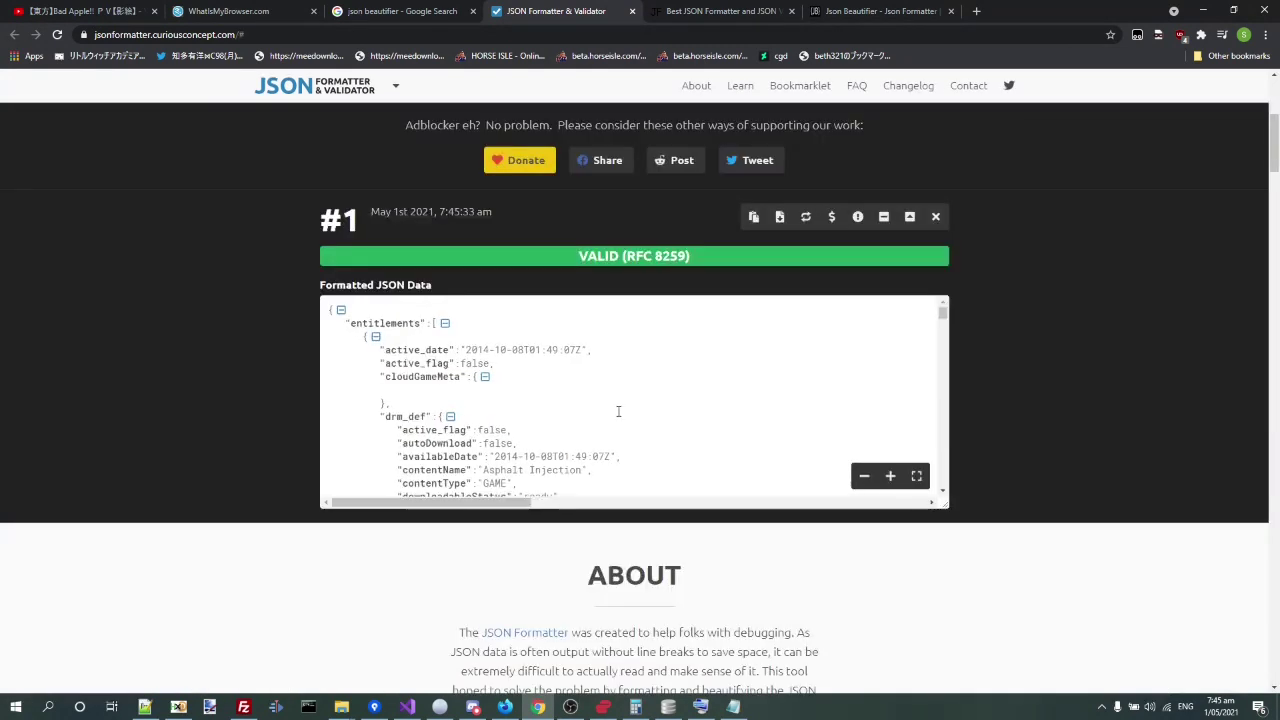
{"action": "left_click", "coordinate": [778, 217]}
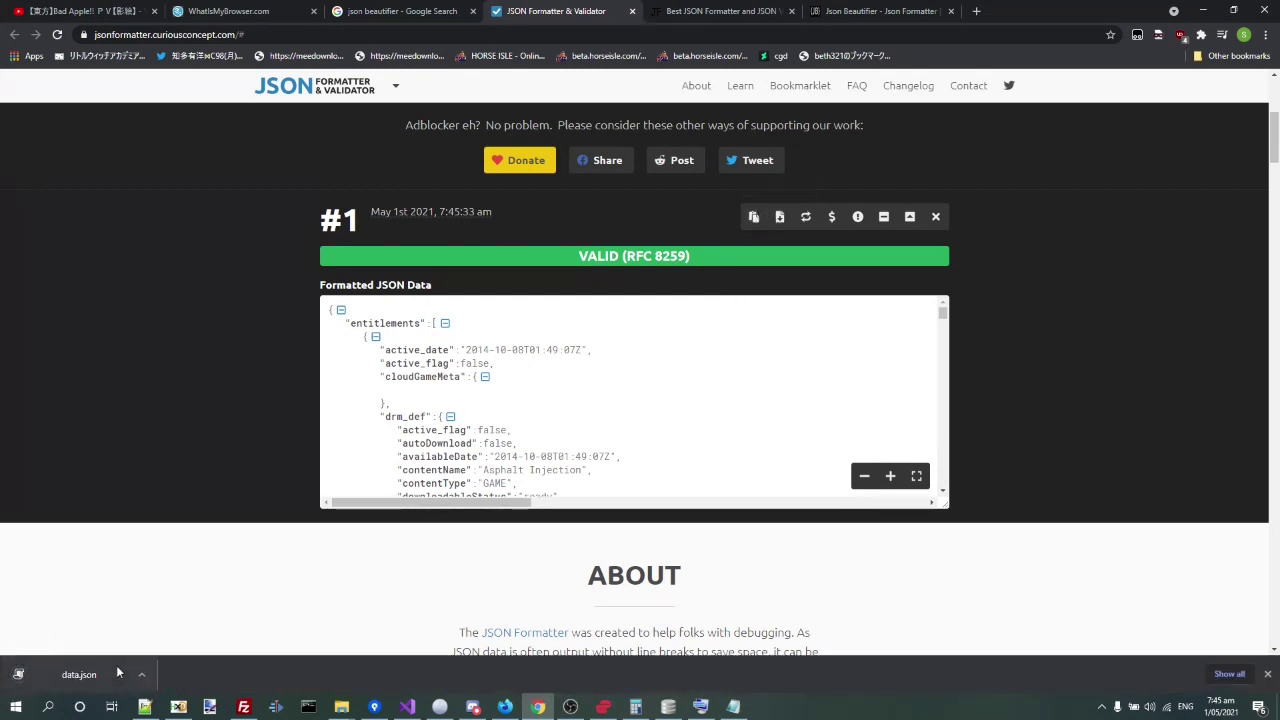
Open the downloaded data.json in Notepad++ and find the "adventure bar" entry.
{"action": "left_click_drag", "start_coordinate": [75, 674], "coordinate": [290, 416]}
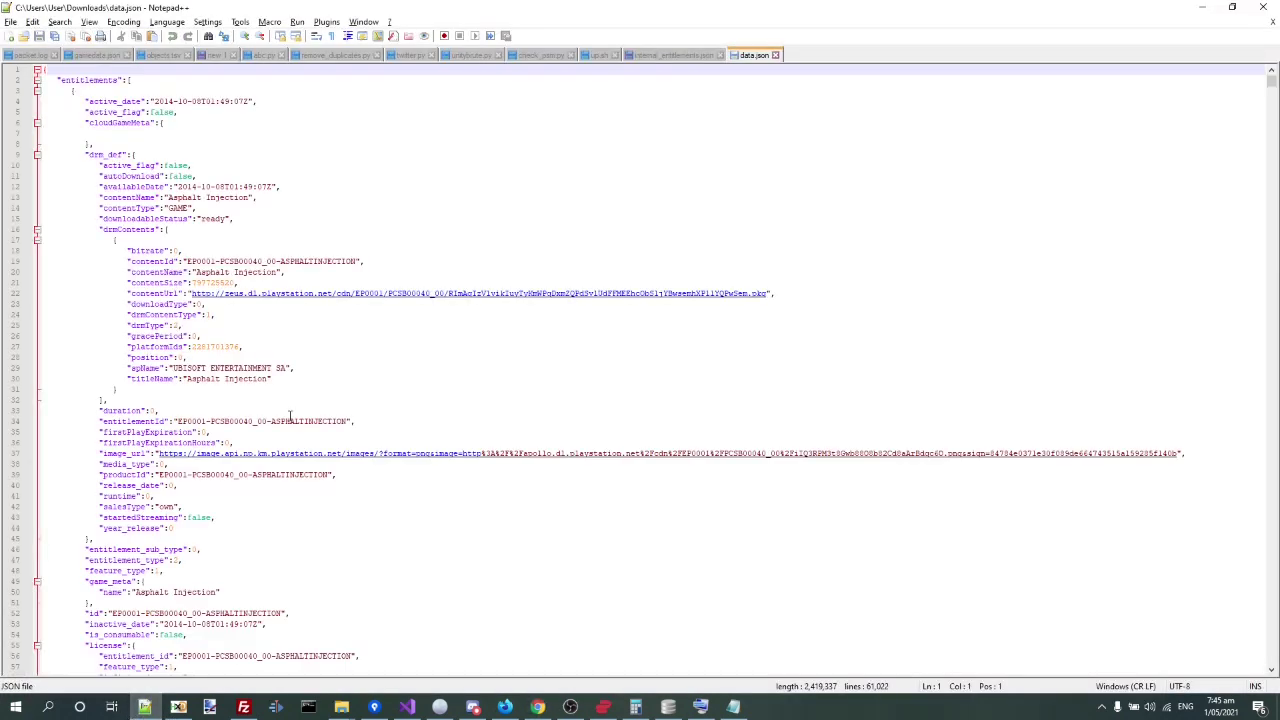
{"action": "key", "text": "ctrl+f"}
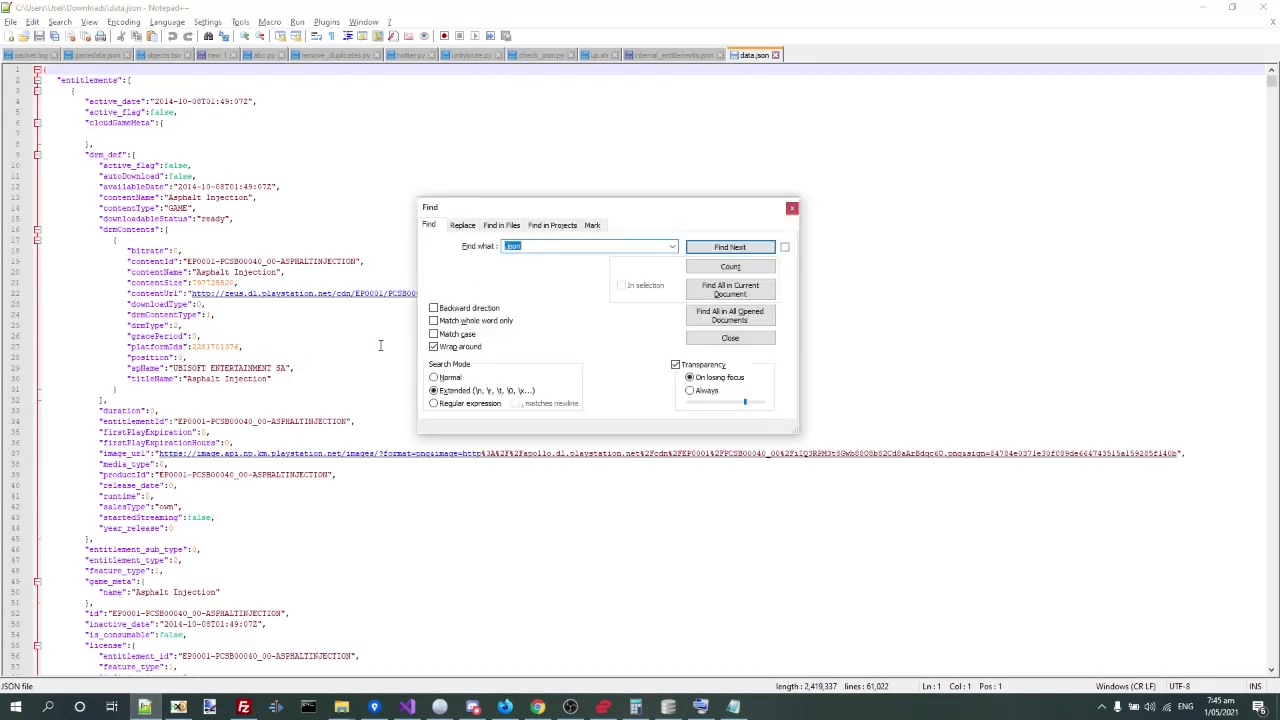
{"action": "type", "text": "Adventu"}
{"action": "key", "text": "Down"}
{"action": "key", "text": "Return"}
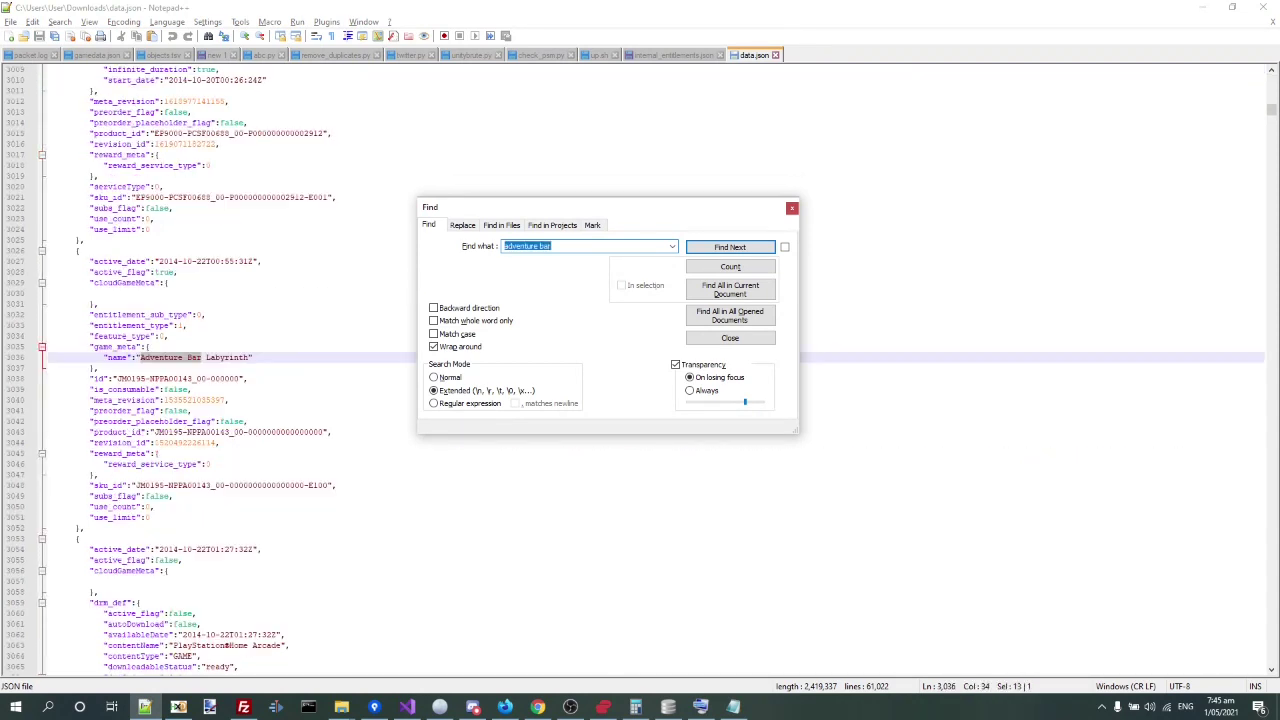
{"action": "left_click", "coordinate": [792, 208]}
{"action": "left_click", "coordinate": [335, 366]}
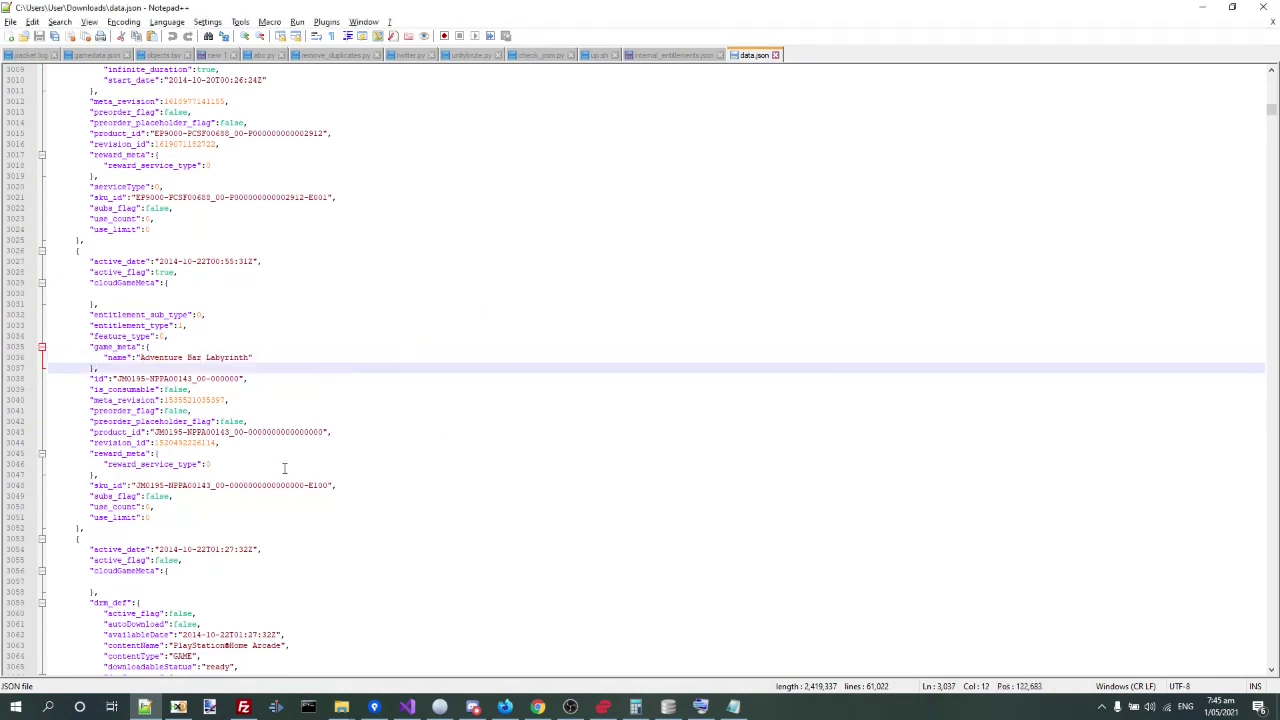
Highlight the Adventure Bar Labyrinth entry's lines in data.json to examine its fields, and clear the selection.
{"action": "left_click_drag", "start_coordinate": [15, 517], "coordinate": [12, 264]}
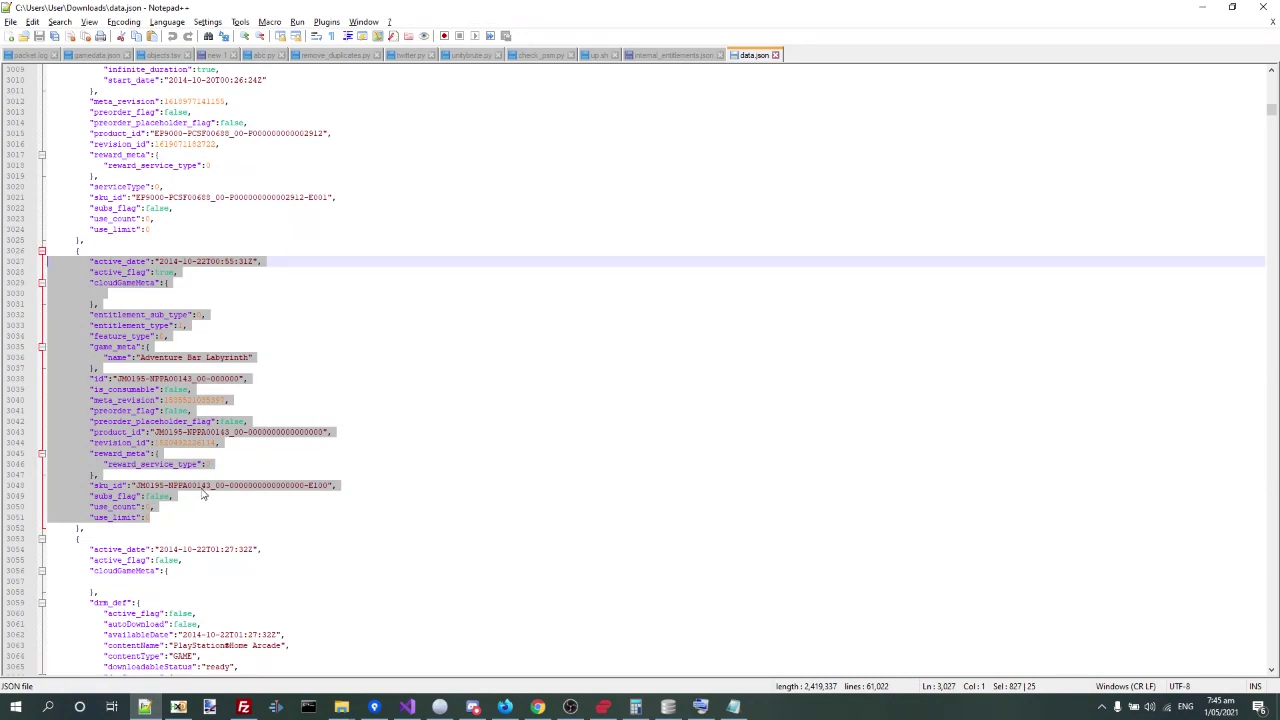
{"action": "left_click_drag", "start_coordinate": [200, 497], "coordinate": [61, 271]}
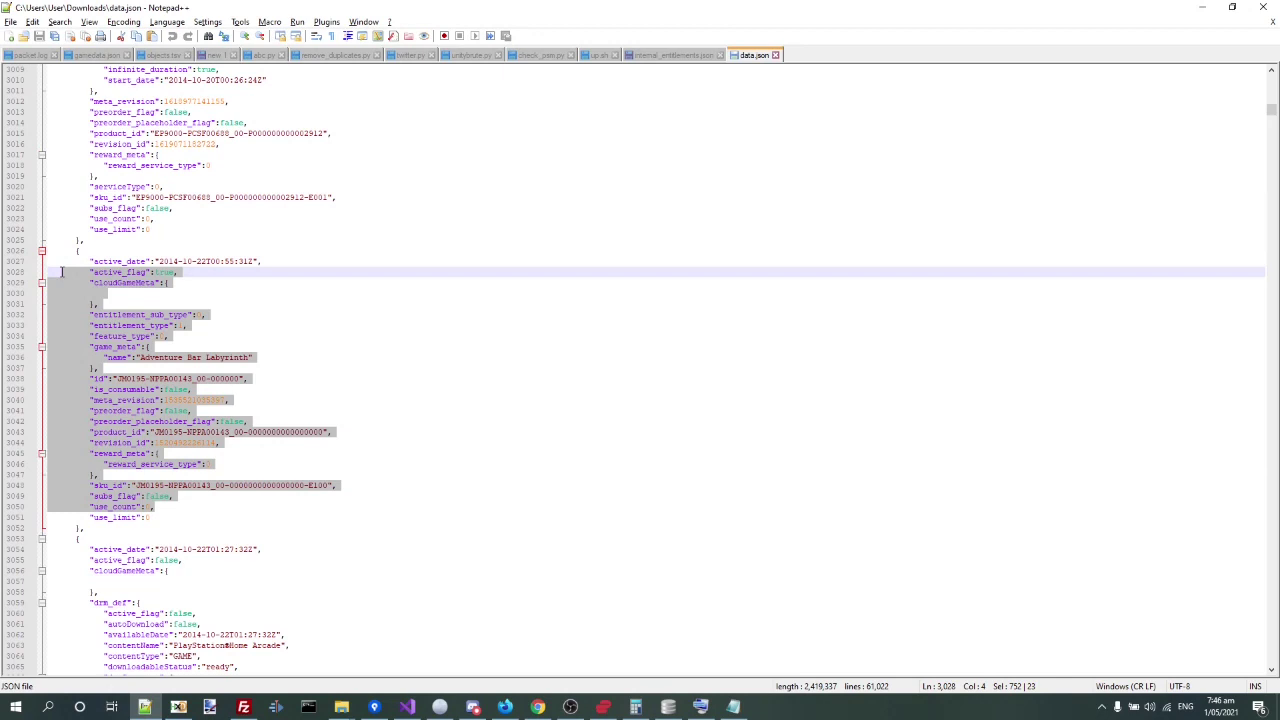
{"action": "left_click", "coordinate": [409, 526]}
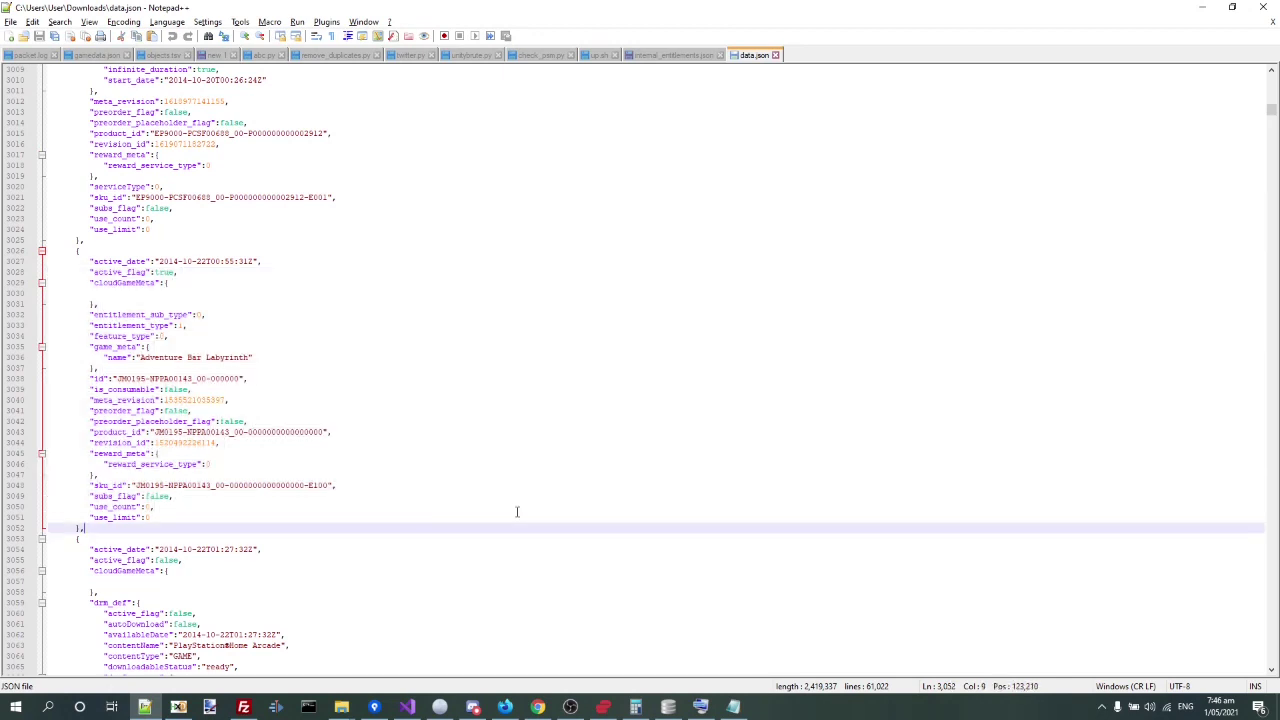
{"action": "key", "text": "alt"}
{"action": "left_click", "coordinate": [432, 340]}
Browse the entitlement entries above Adventure Bar Labyrinth, examining their drm_def, content URL and license fields.
{"action": "scroll", "coordinate": [408, 423], "scroll_direction": "up", "scroll_amount": 5}
{"action": "scroll", "coordinate": [408, 423], "scroll_direction": "up", "scroll_amount": 20}
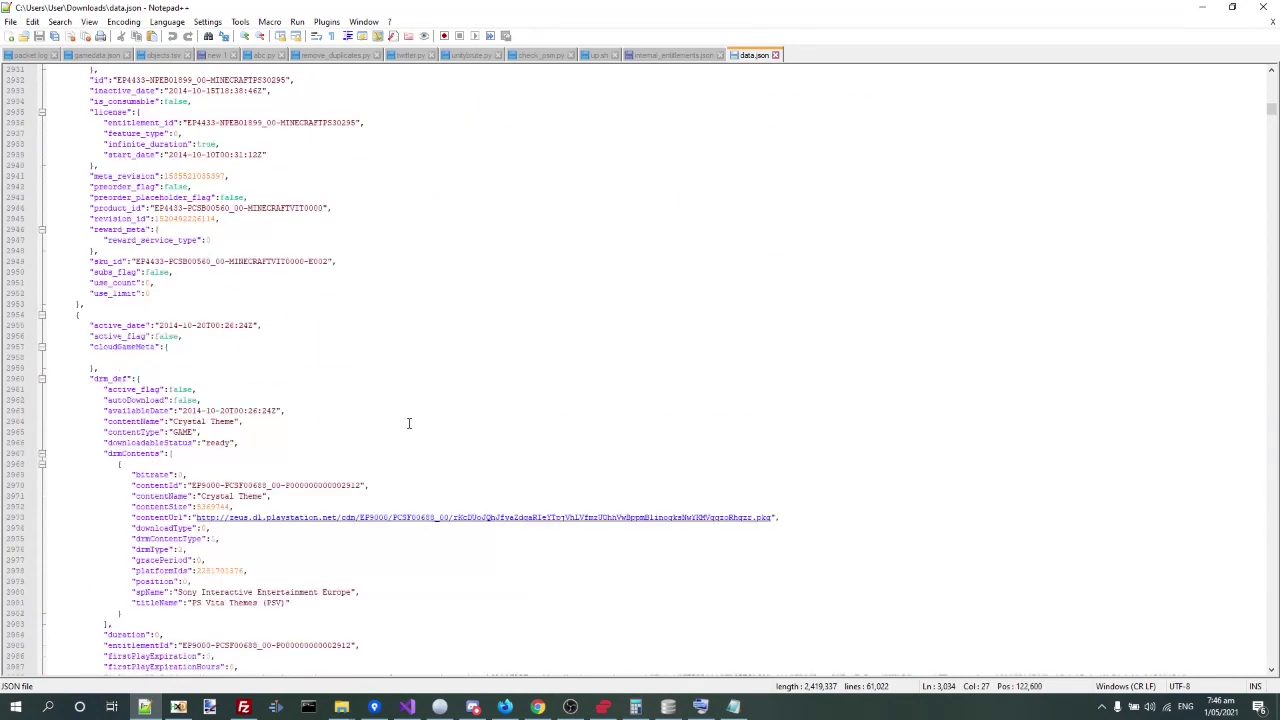
{"action": "scroll", "coordinate": [408, 423], "scroll_direction": "down", "scroll_amount": 20}
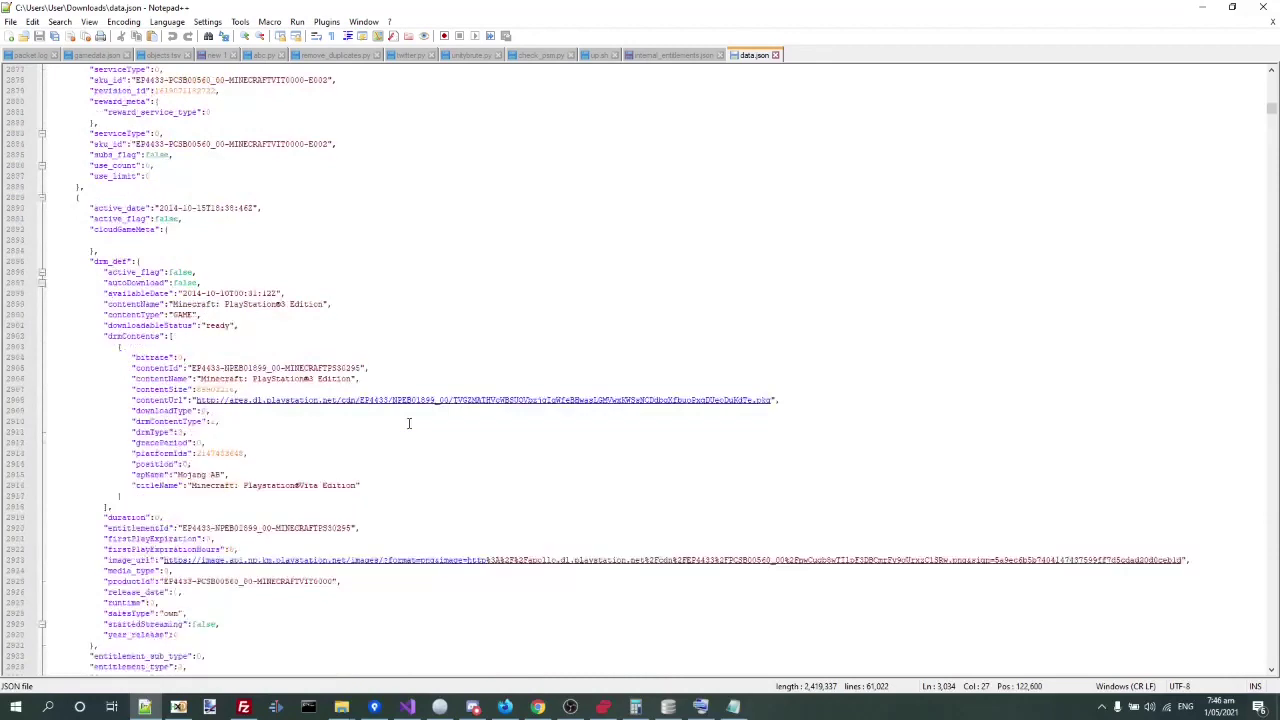
{"action": "scroll", "coordinate": [408, 423], "scroll_direction": "up", "scroll_amount": 20}
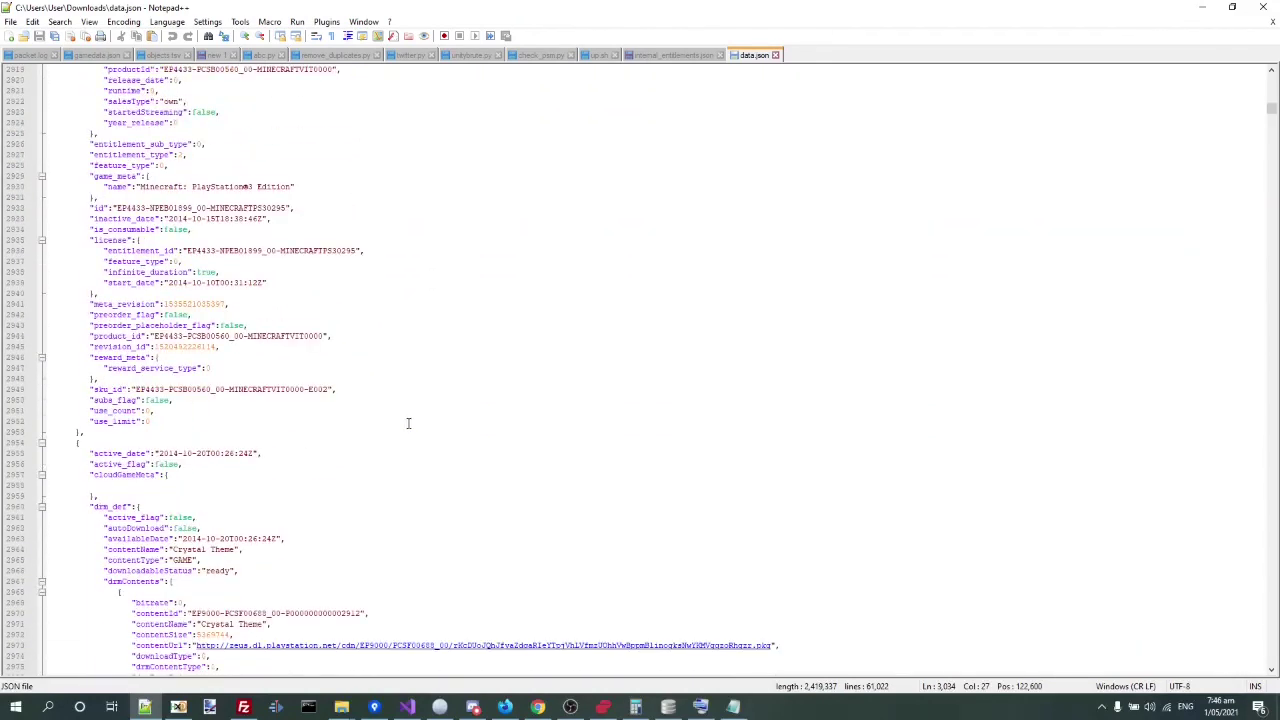
{"action": "mouse_move", "coordinate": [635, 707]}
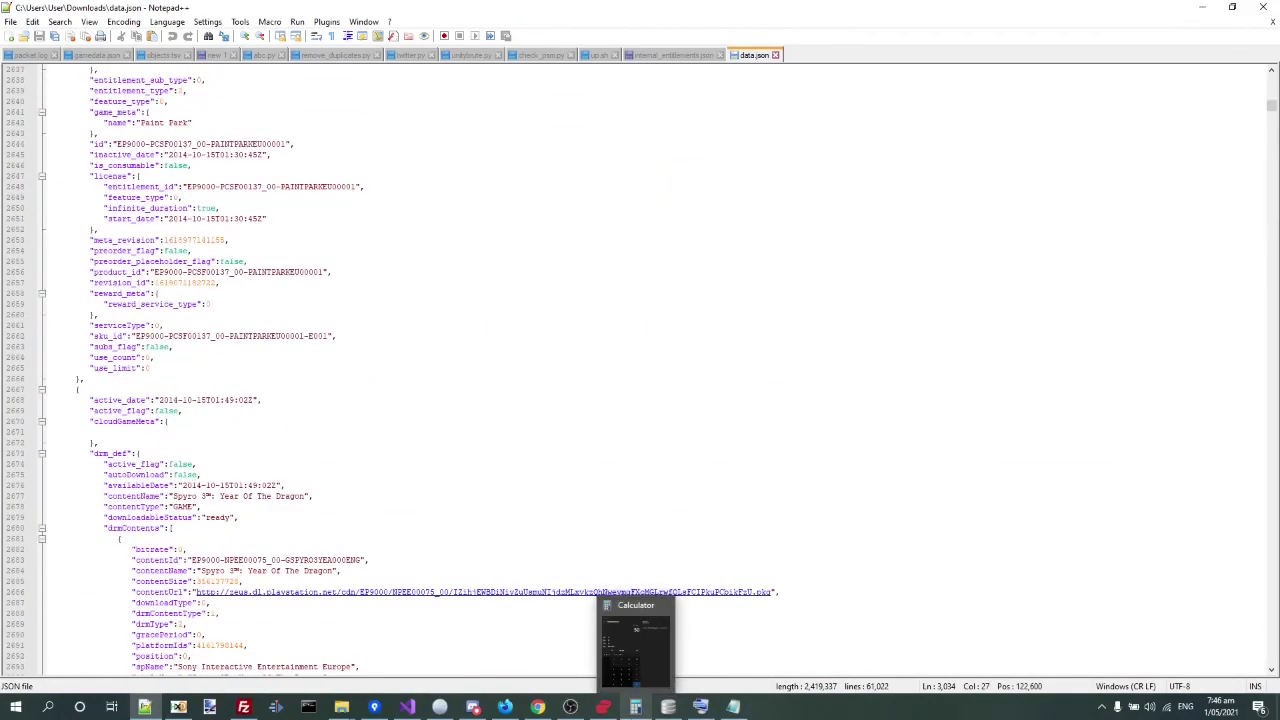
{"action": "left_click", "coordinate": [487, 400]}
{"action": "scroll", "coordinate": [486, 427], "scroll_direction": "down", "scroll_amount": 1}
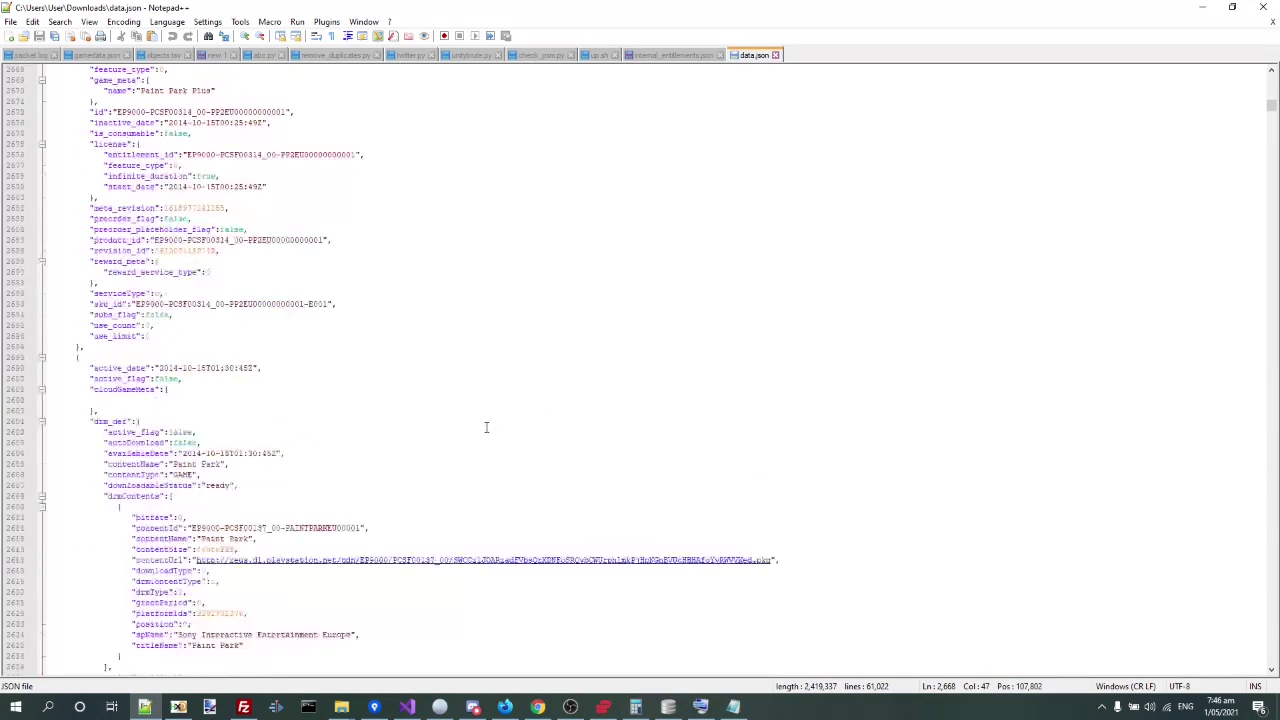
{"action": "scroll", "coordinate": [486, 427], "scroll_direction": "up", "scroll_amount": 20}
{"action": "scroll", "coordinate": [486, 427], "scroll_direction": "up", "scroll_amount": 10}
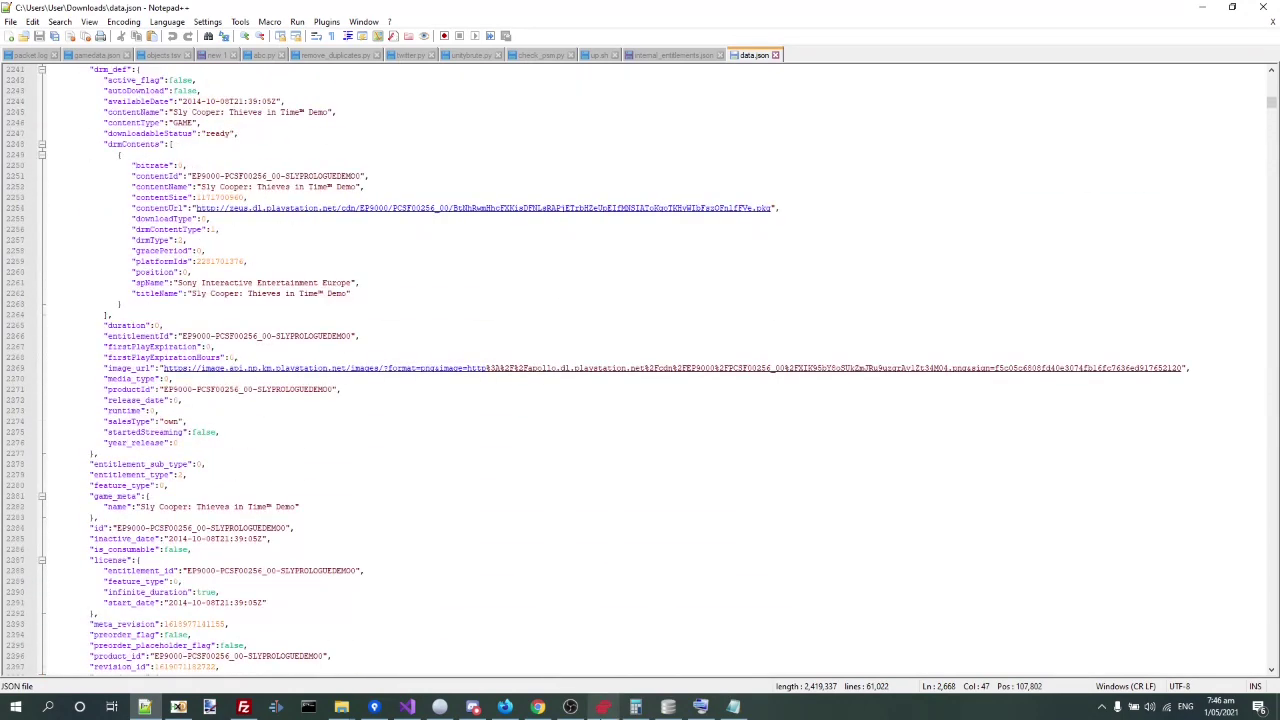
Examine the Sly Cooper: Thieves in Time Demo entry's drm_def block and license details, along with the neighbouring entries.
{"action": "left_click", "coordinate": [602, 707]}
{"action": "left_click", "coordinate": [397, 457]}
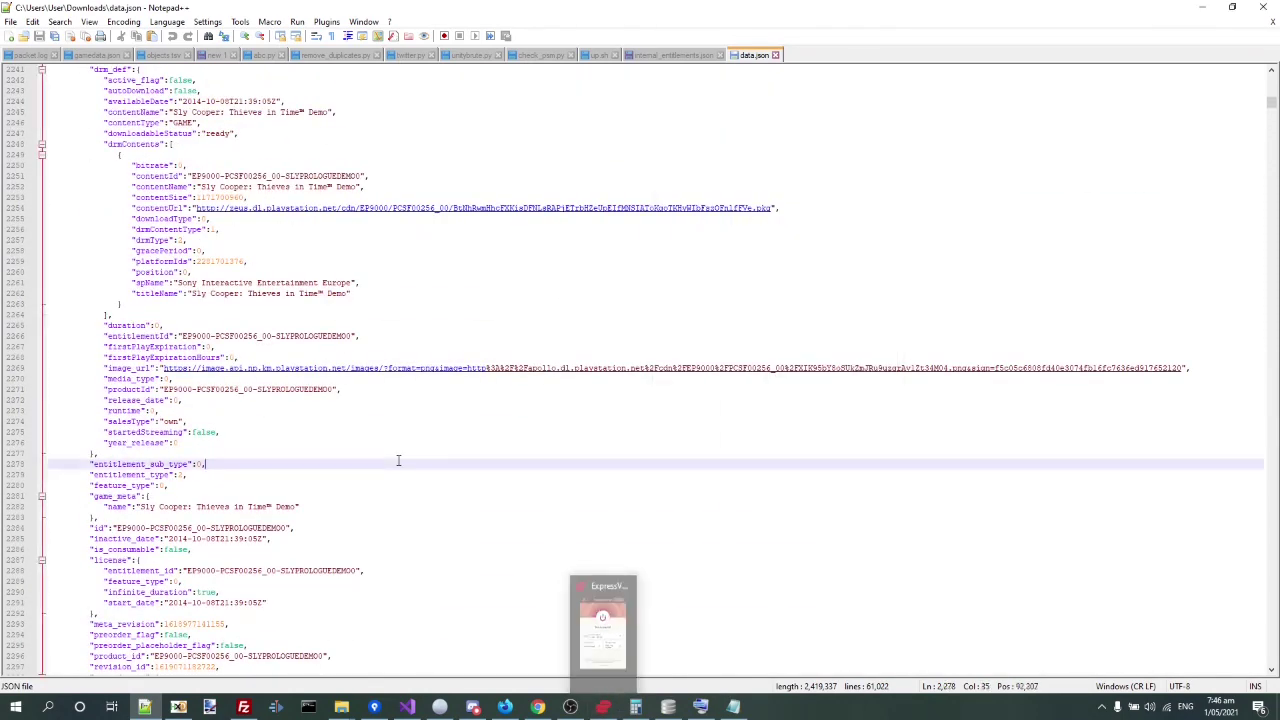
{"action": "scroll", "coordinate": [397, 460], "scroll_direction": "up", "scroll_amount": 11}
{"action": "scroll", "coordinate": [397, 460], "scroll_direction": "down", "scroll_amount": 16}
{"action": "scroll", "coordinate": [397, 460], "scroll_direction": "up", "scroll_amount": 5}
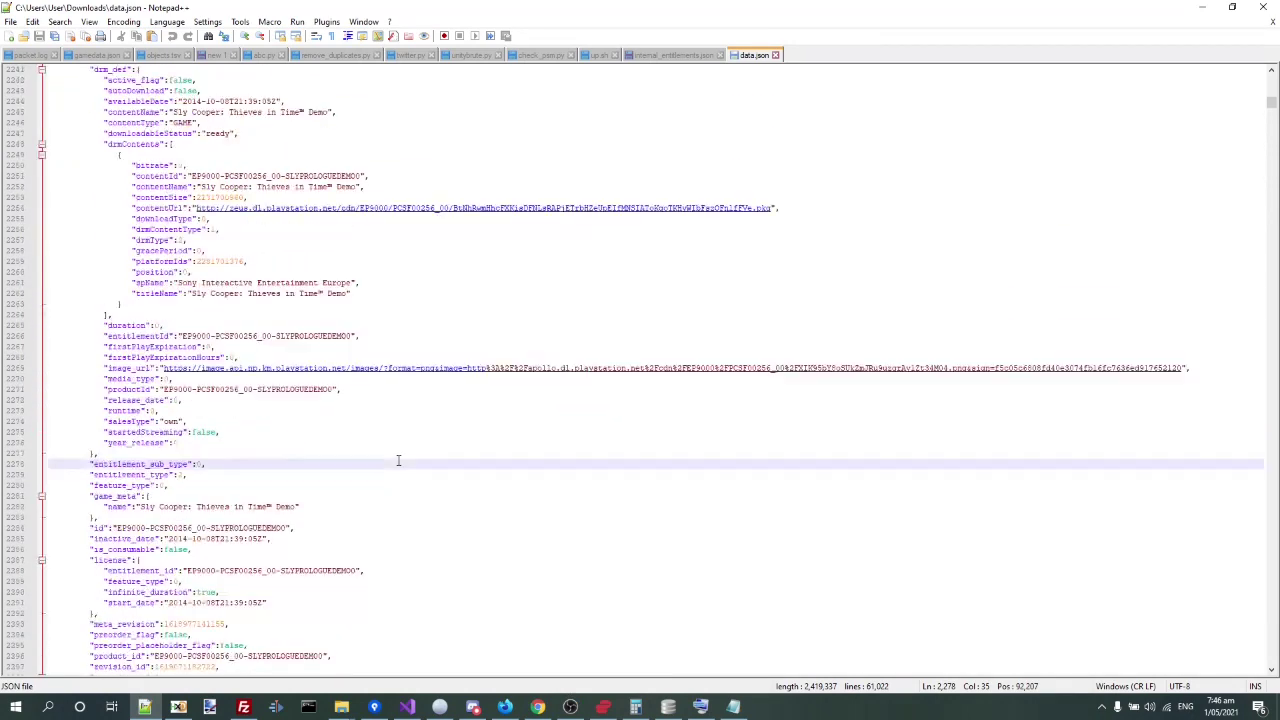
{"action": "scroll", "coordinate": [397, 460], "scroll_direction": "down", "scroll_amount": 7}
{"action": "scroll", "coordinate": [397, 460], "scroll_direction": "up", "scroll_amount": 16}
{"action": "scroll", "coordinate": [397, 460], "scroll_direction": "up", "scroll_amount": 4}
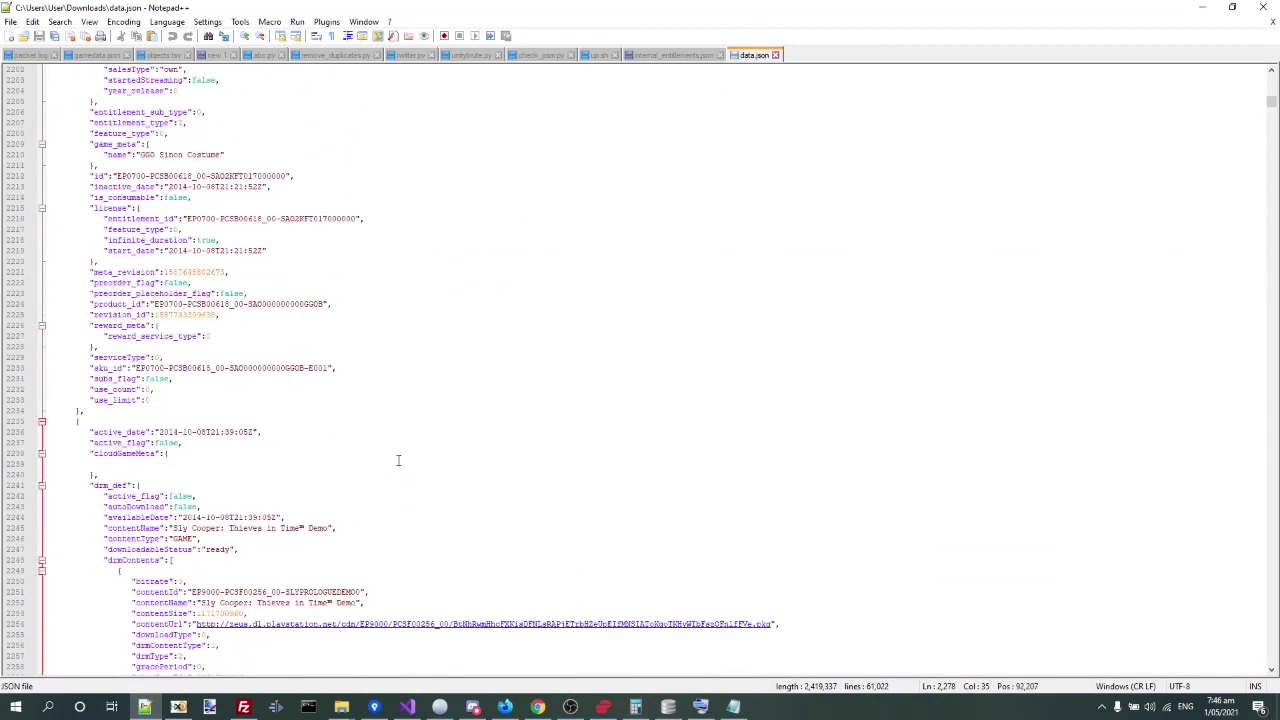